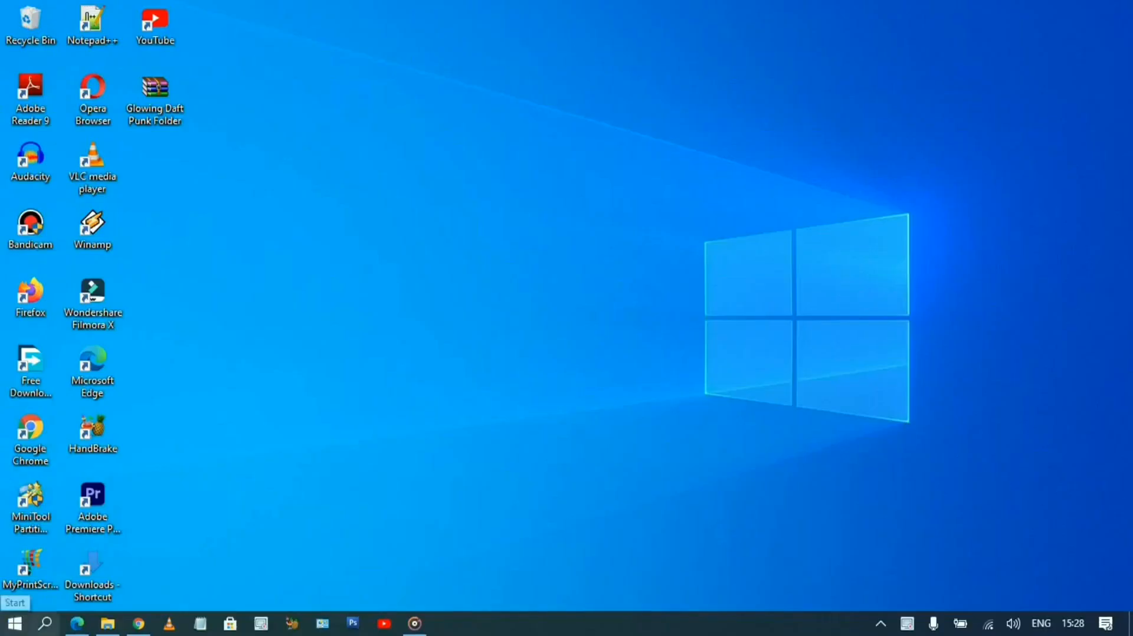
Step: Extract the Glowing Daft Punk Folder archive on the desktop into its own folder of the same name
{"action": "right_click", "coordinate": [155, 90]}
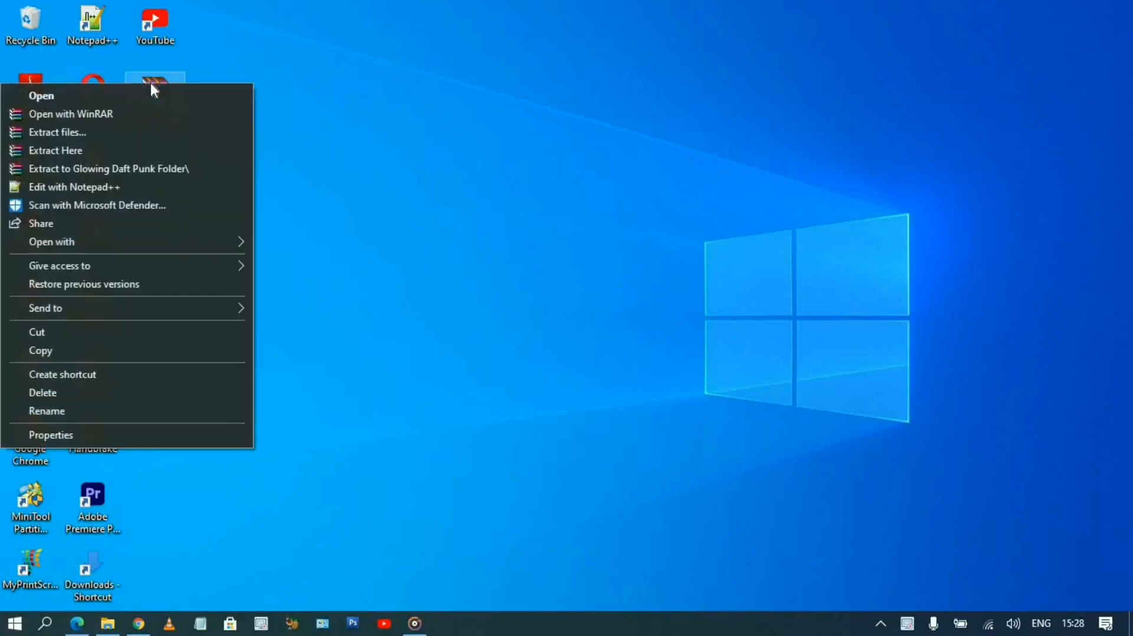
{"action": "left_click", "coordinate": [208, 168]}
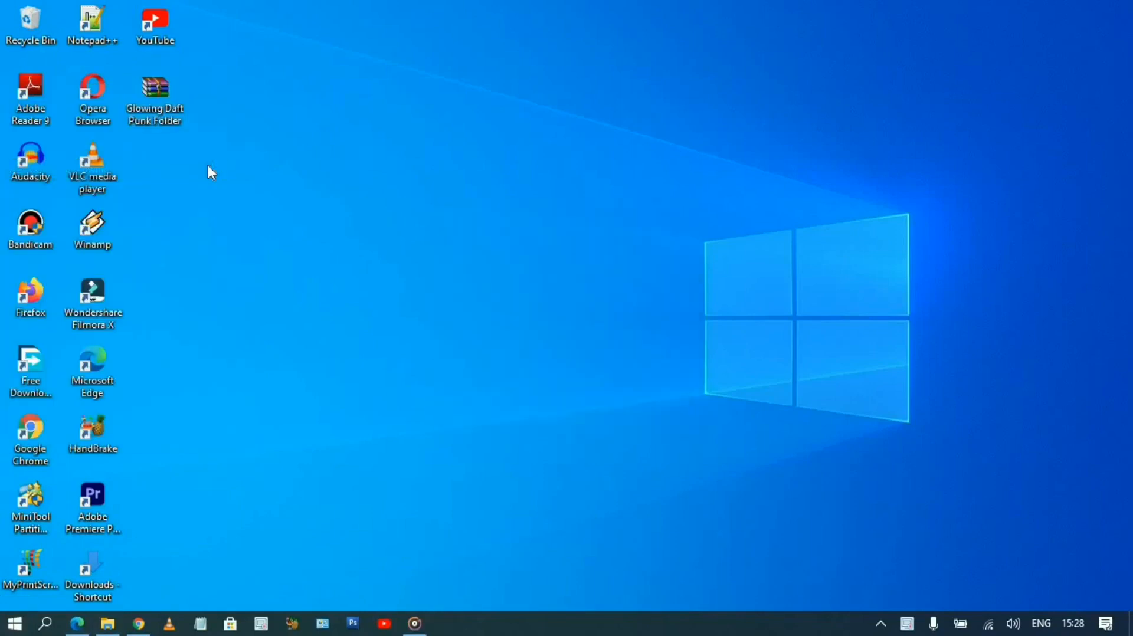
{"action": "left_click_drag", "start_coordinate": [27, 26], "coordinate": [155, 28]}
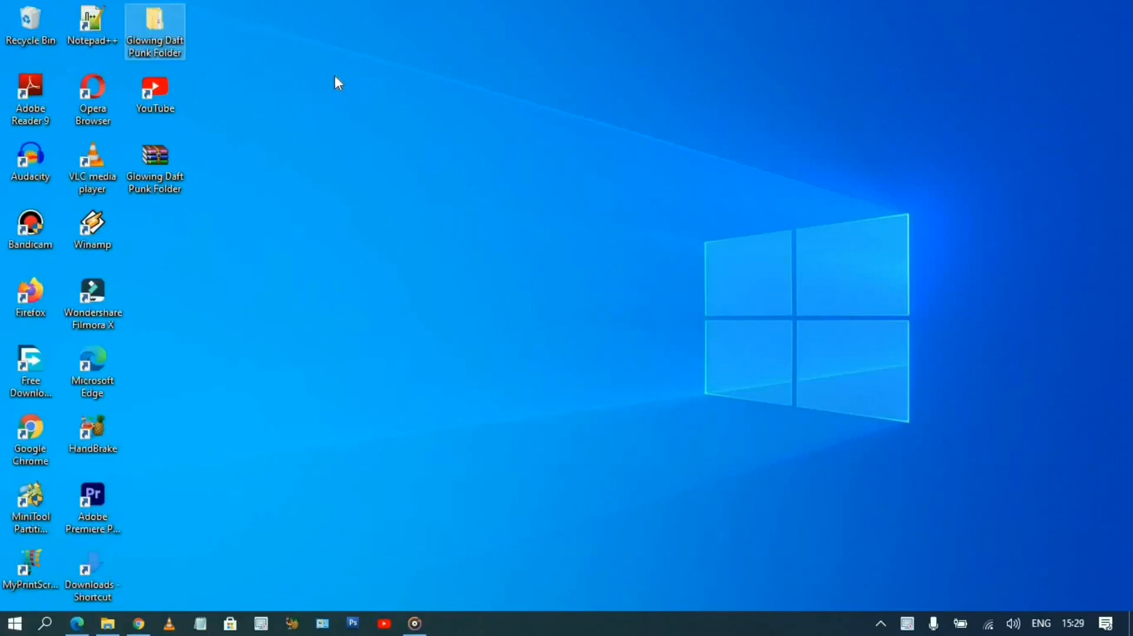
Step: Open the extracted Glowing Daft Punk Folder in a maximized window and enter its inner folder of the same name
{"action": "double_click", "coordinate": [156, 25]}
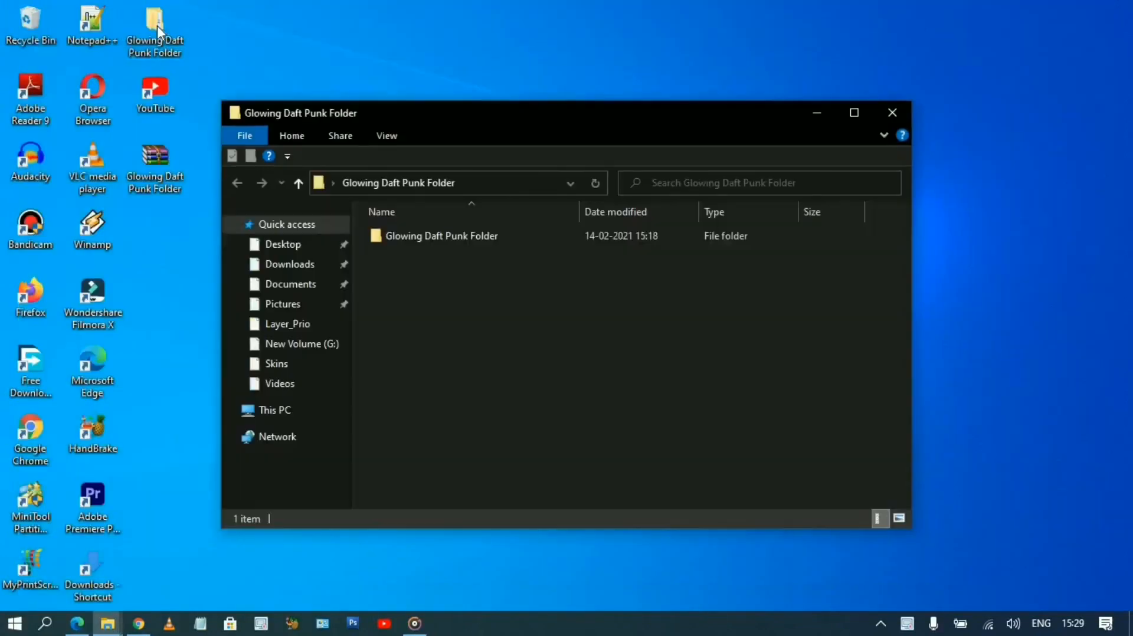
{"action": "left_click", "coordinate": [847, 111]}
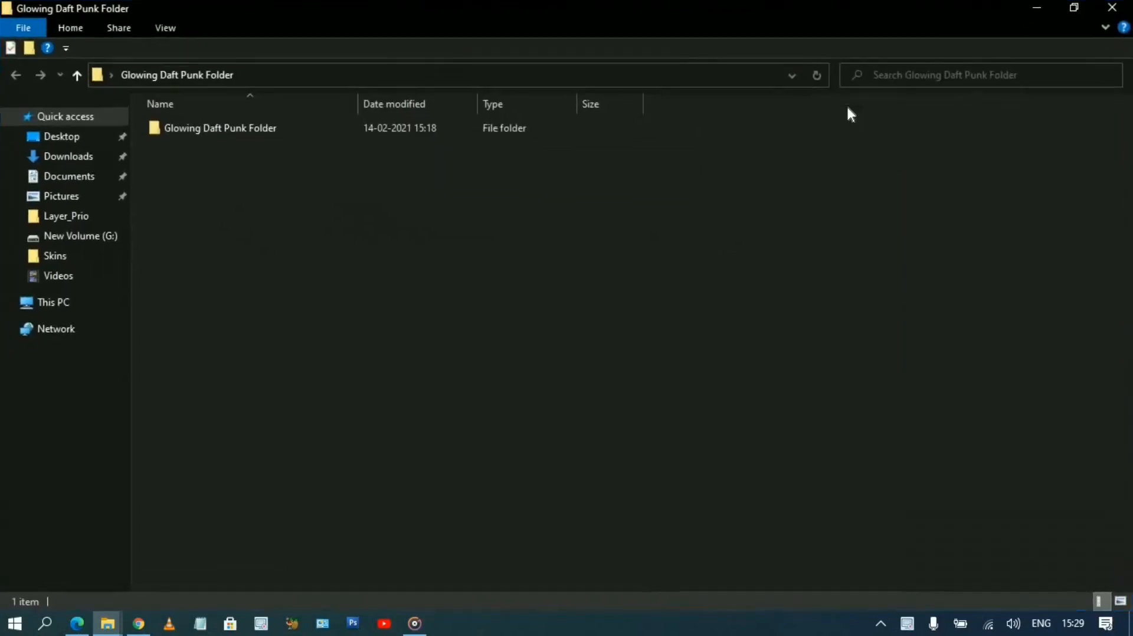
{"action": "double_click", "coordinate": [197, 140]}
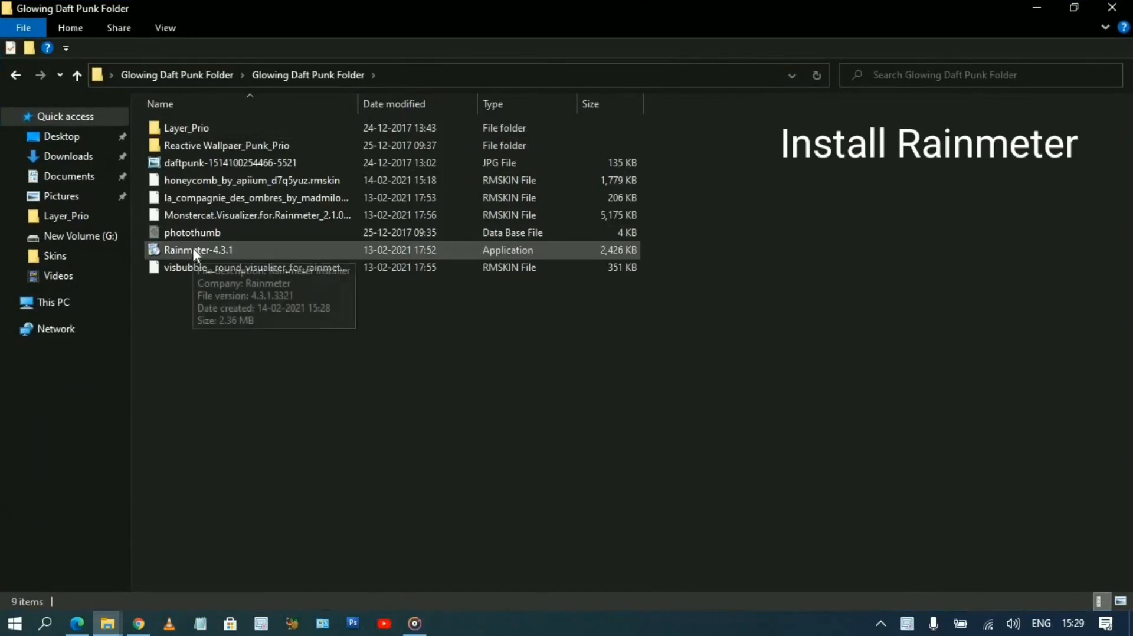
Step: Install Rainmeter-4.3.1 in English with the standard installation, the 64-bit version and launch on startup, and run it on completion
{"action": "right_click", "coordinate": [192, 247]}
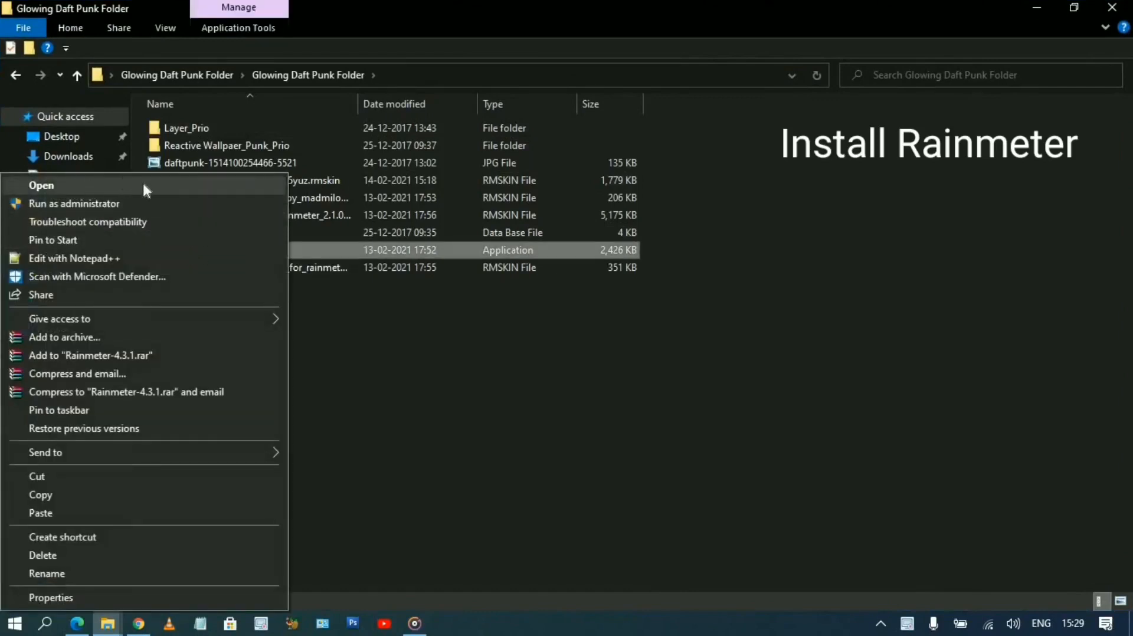
{"action": "left_click", "coordinate": [258, 181]}
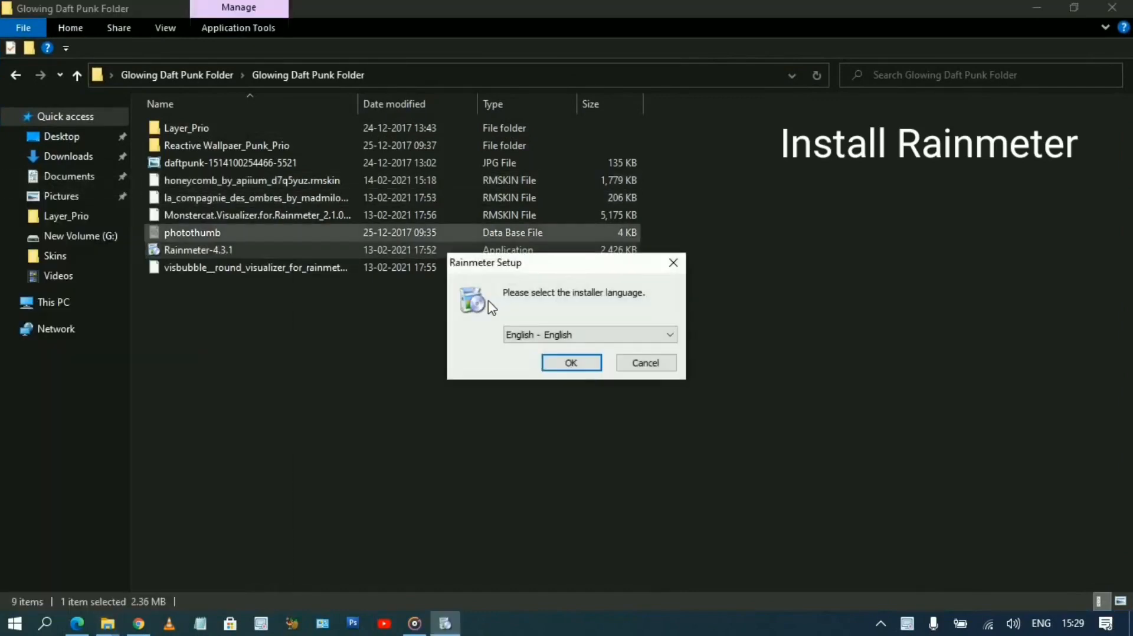
{"action": "left_click", "coordinate": [575, 363]}
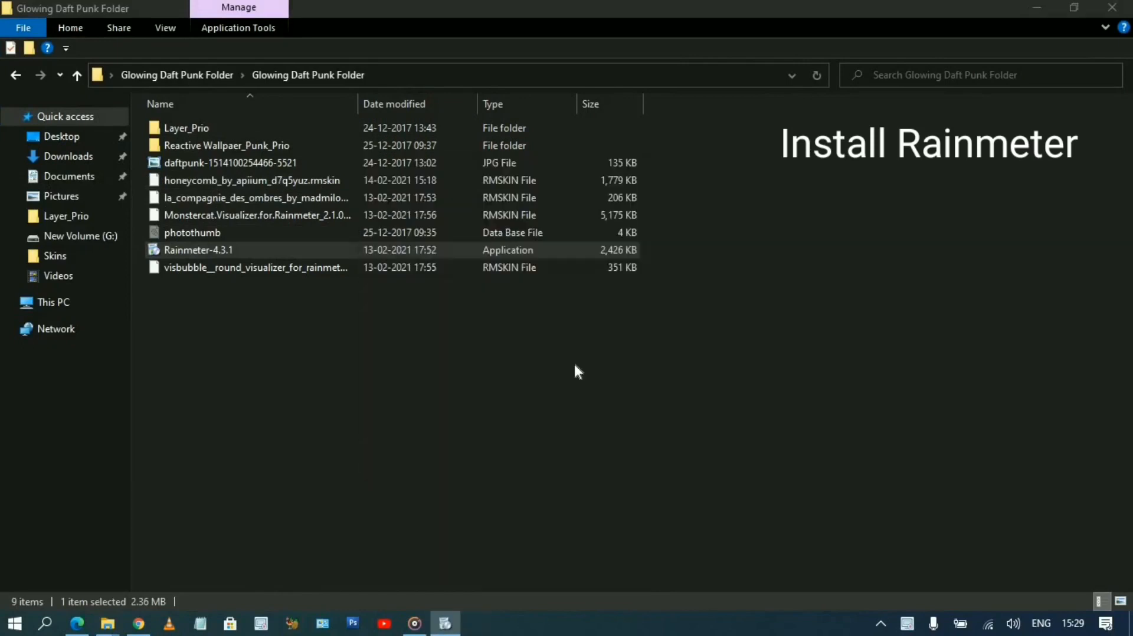
{"action": "left_click", "coordinate": [1046, 6]}
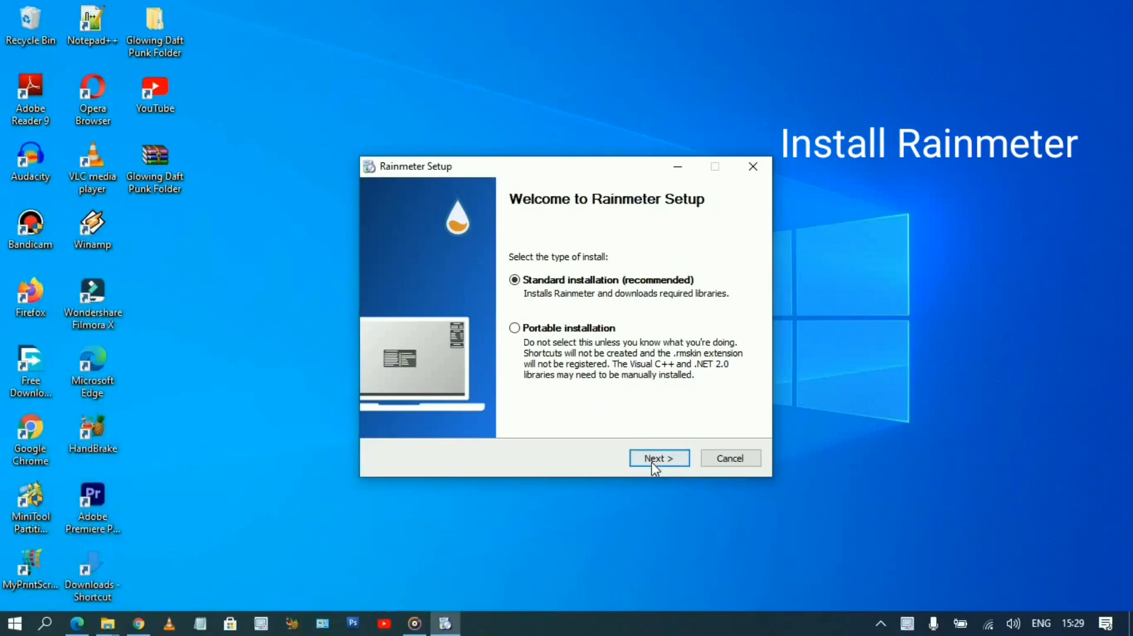
{"action": "left_click", "coordinate": [653, 460]}
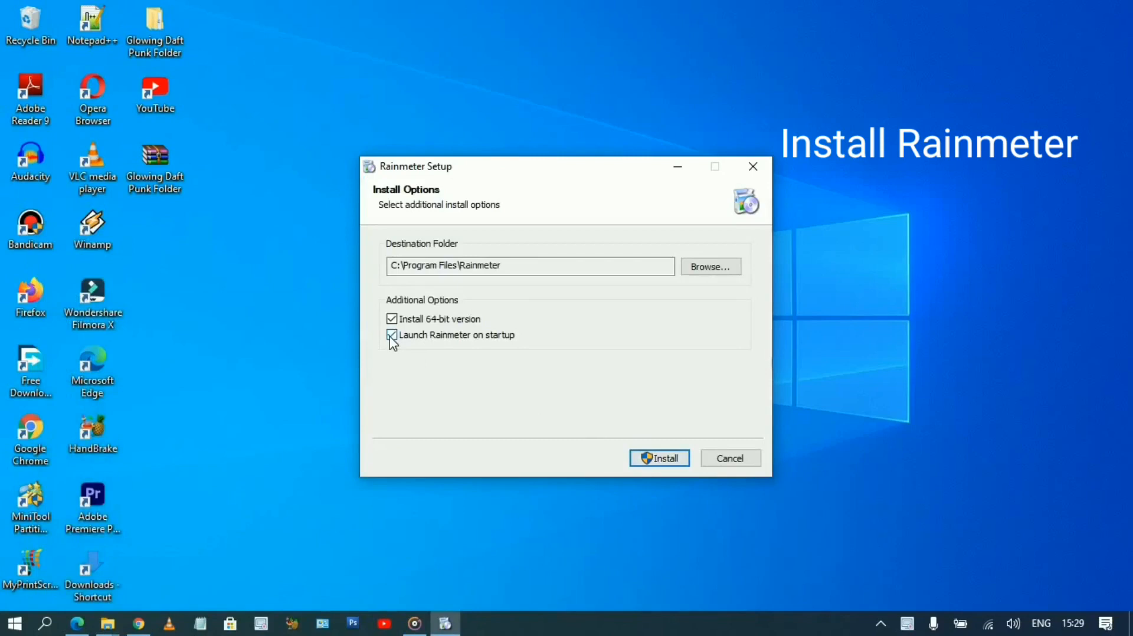
{"action": "left_click", "coordinate": [666, 458]}
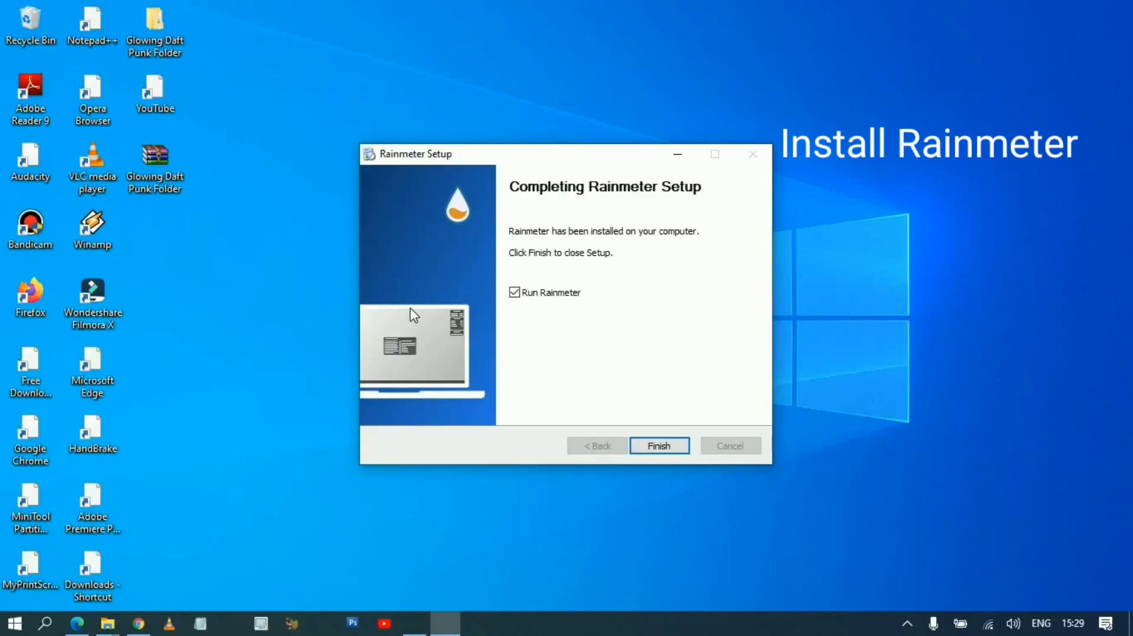
{"action": "left_click", "coordinate": [664, 450]}
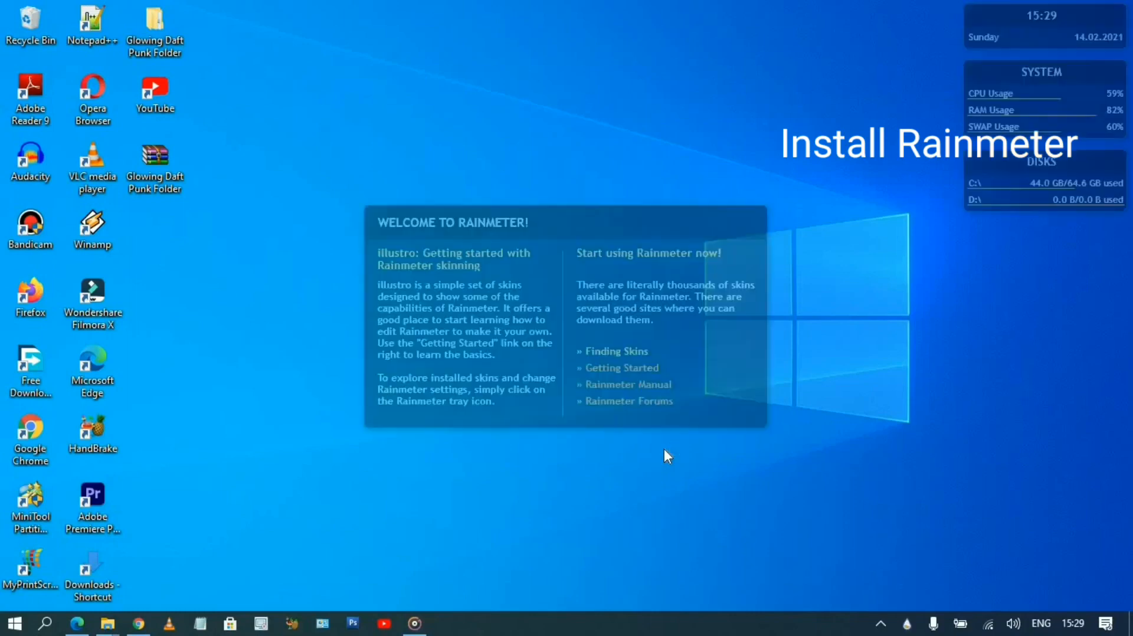
Step: Unload the four default Rainmeter skins from the desktop: the welcome panel, Disks, System and the clock
{"action": "right_click", "coordinate": [680, 381]}
{"action": "left_click", "coordinate": [748, 571]}
{"action": "right_click", "coordinate": [986, 170]}
{"action": "left_click", "coordinate": [1038, 356]}
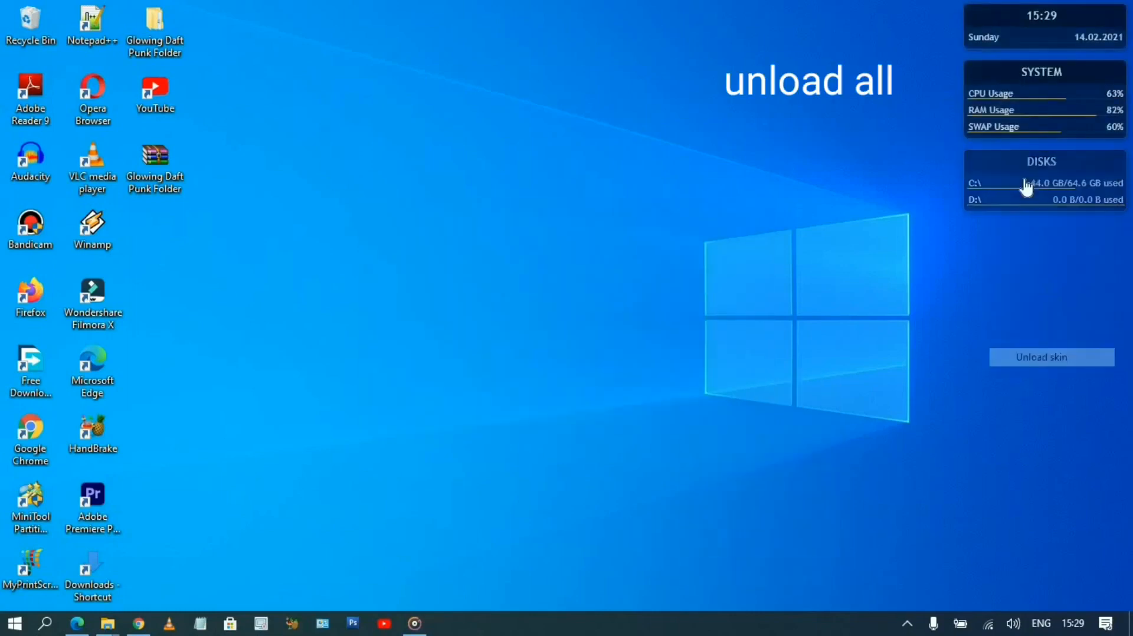
{"action": "right_click", "coordinate": [996, 108]}
{"action": "left_click", "coordinate": [1047, 295]}
{"action": "right_click", "coordinate": [993, 28]}
{"action": "left_click", "coordinate": [1053, 212]}
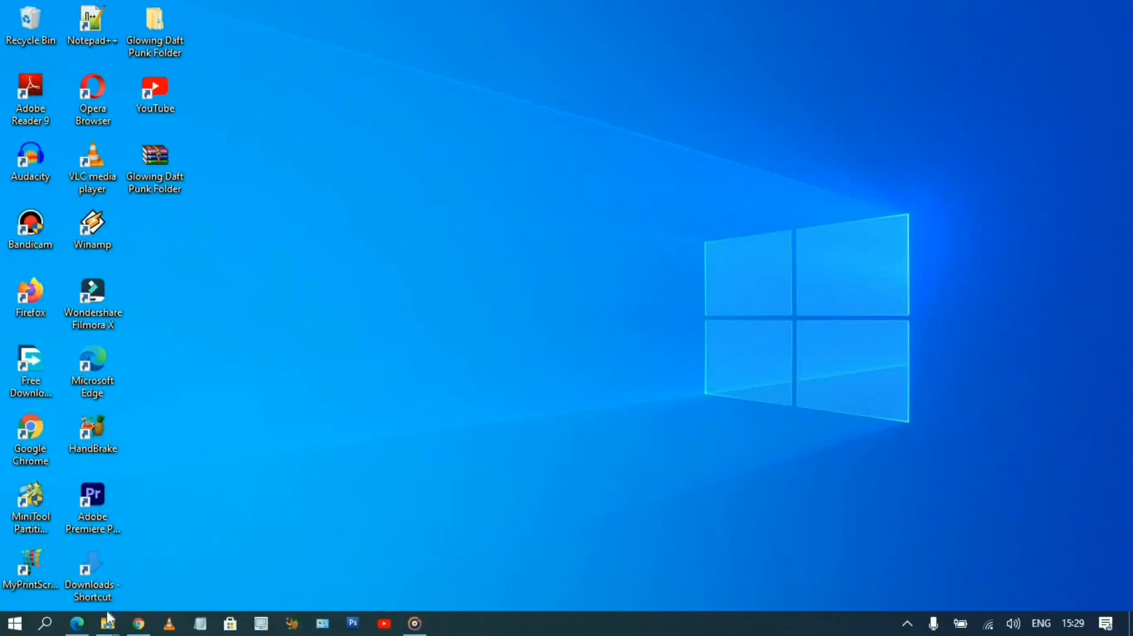
Step: Return to the Glowing Daft Punk Folder and install the VisBubble skin package without loading its included skins
{"action": "mouse_move", "coordinate": [107, 619]}
{"action": "left_click", "coordinate": [271, 574]}
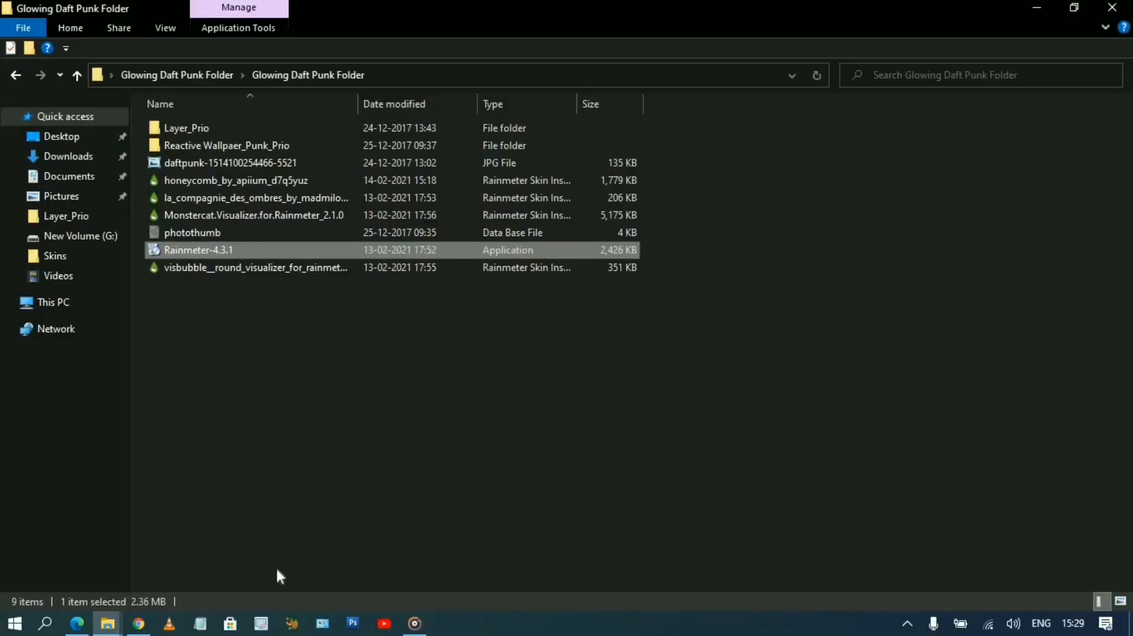
{"action": "right_click", "coordinate": [248, 271]}
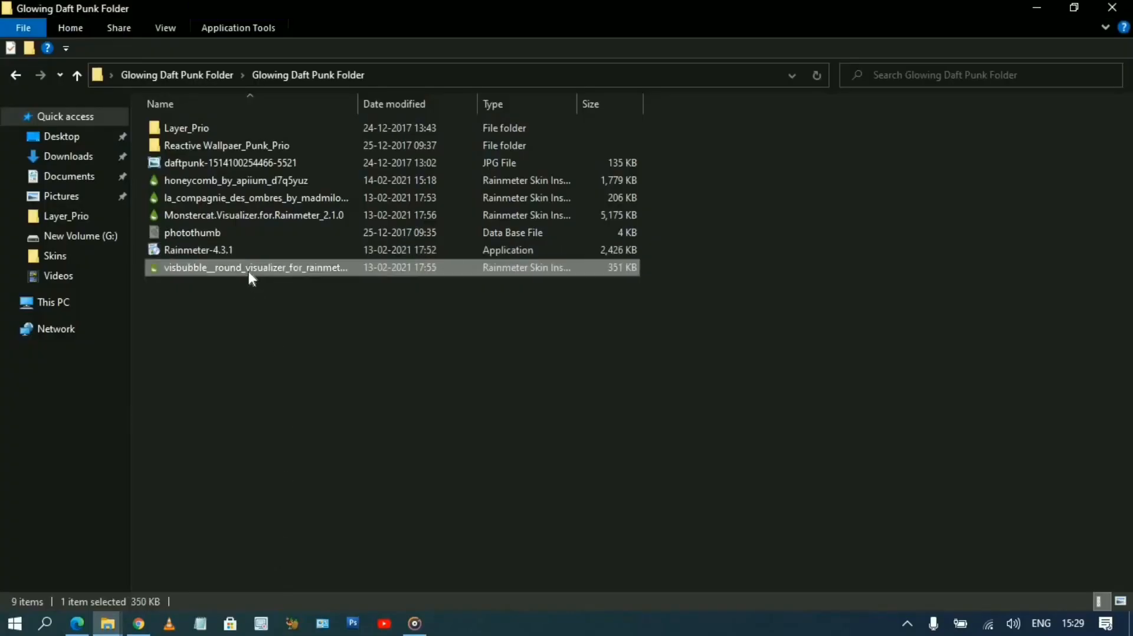
{"action": "left_click", "coordinate": [415, 240]}
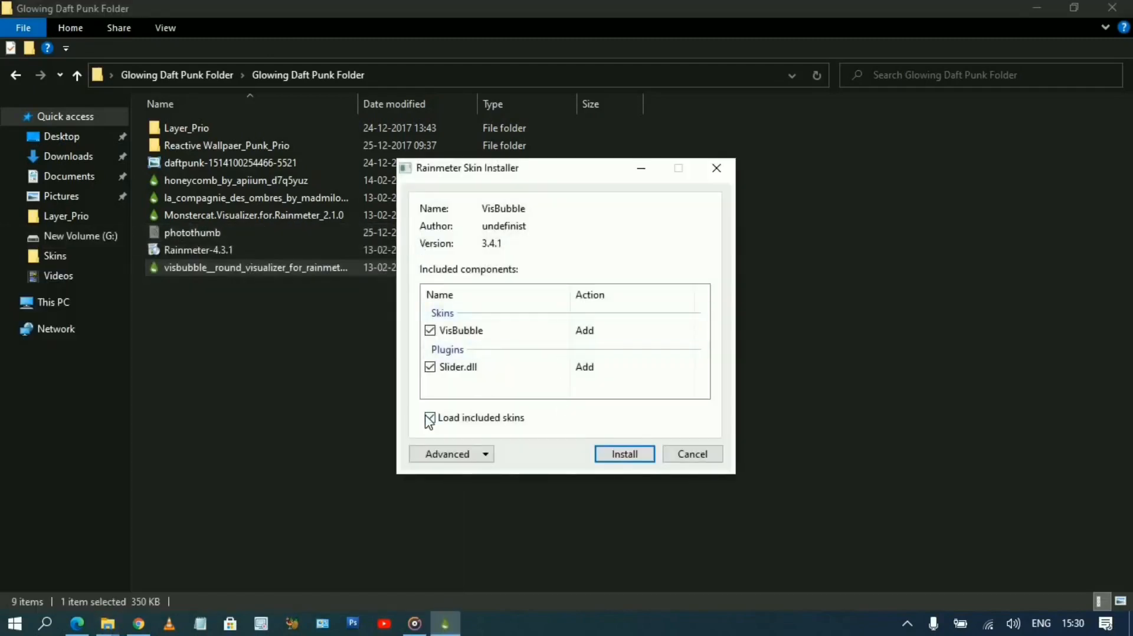
{"action": "left_click", "coordinate": [627, 460]}
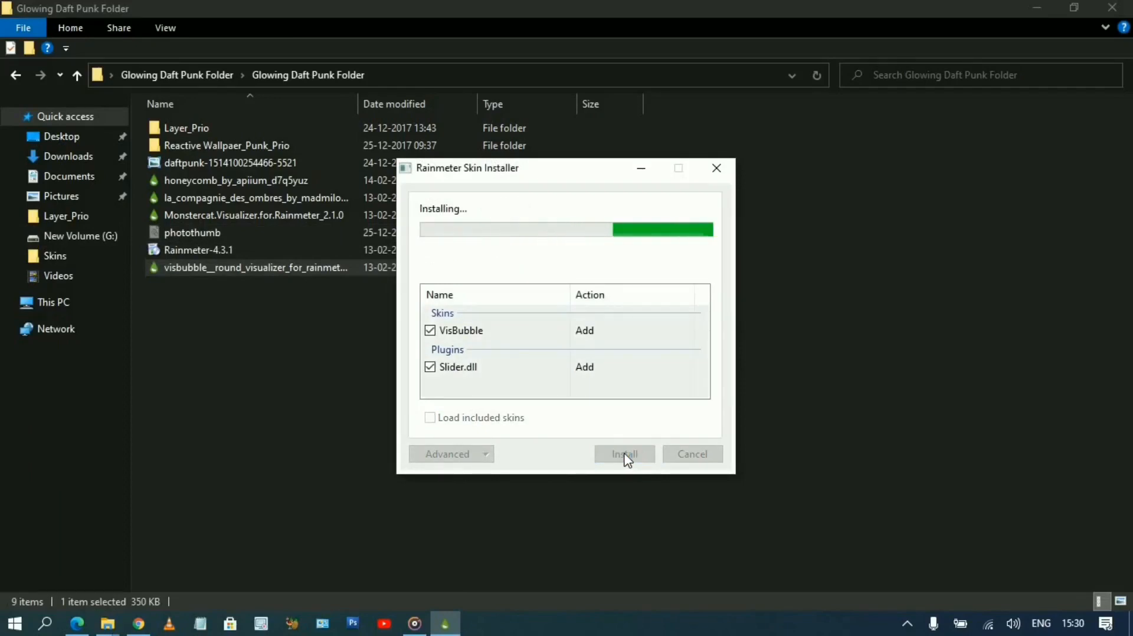
Step: Install the Monstercat Visualizer for Rainmeter 2.1.0 skin package without loading its included skins
{"action": "right_click", "coordinate": [263, 216]}
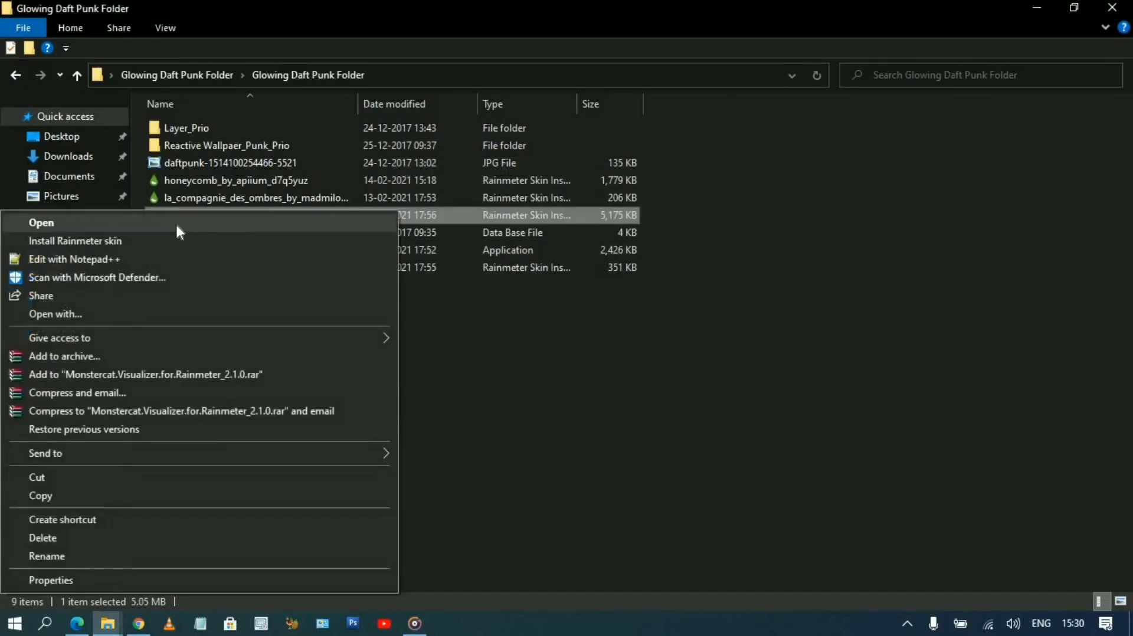
{"action": "left_click", "coordinate": [176, 227]}
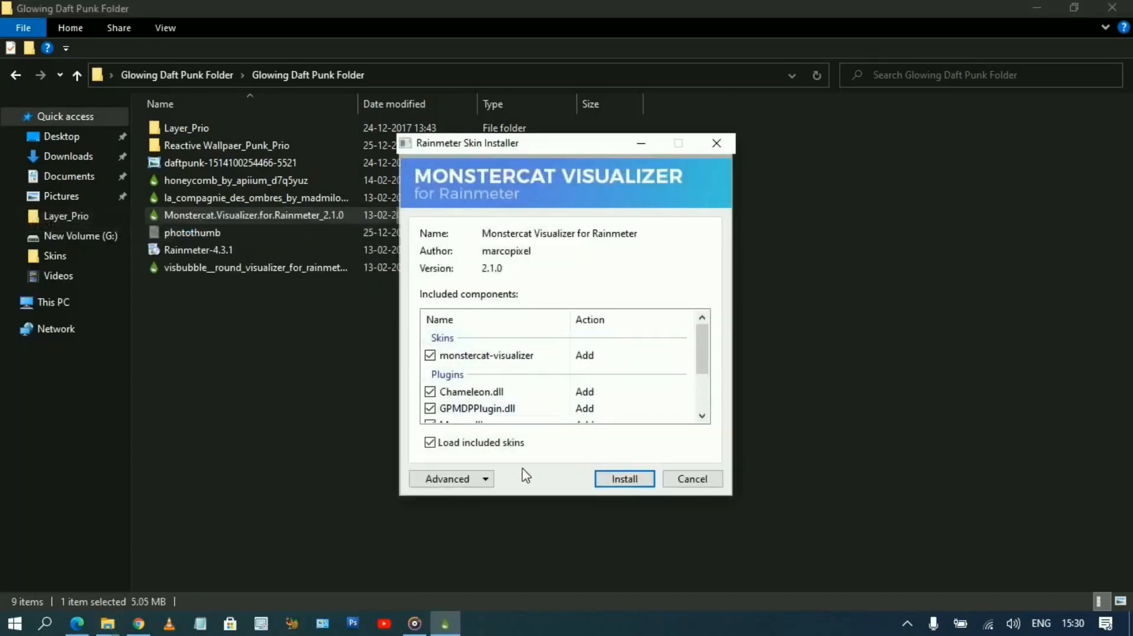
{"action": "left_click", "coordinate": [616, 480]}
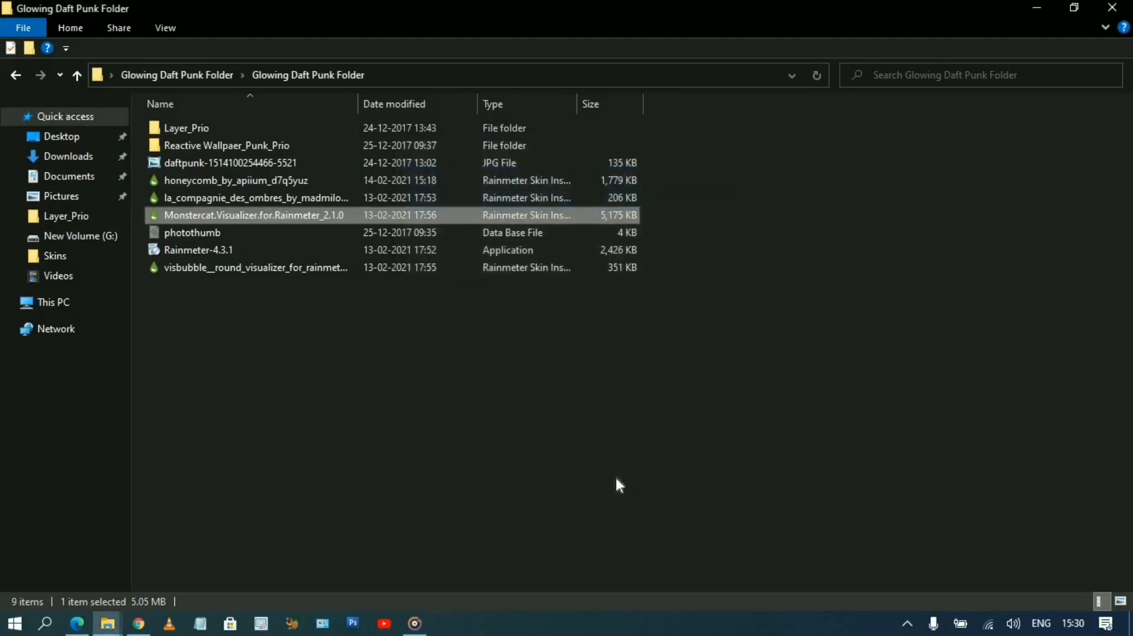
Step: Install the La Compagnie des Ombres - Clock skin package without loading its included skins
{"action": "right_click", "coordinate": [266, 197]}
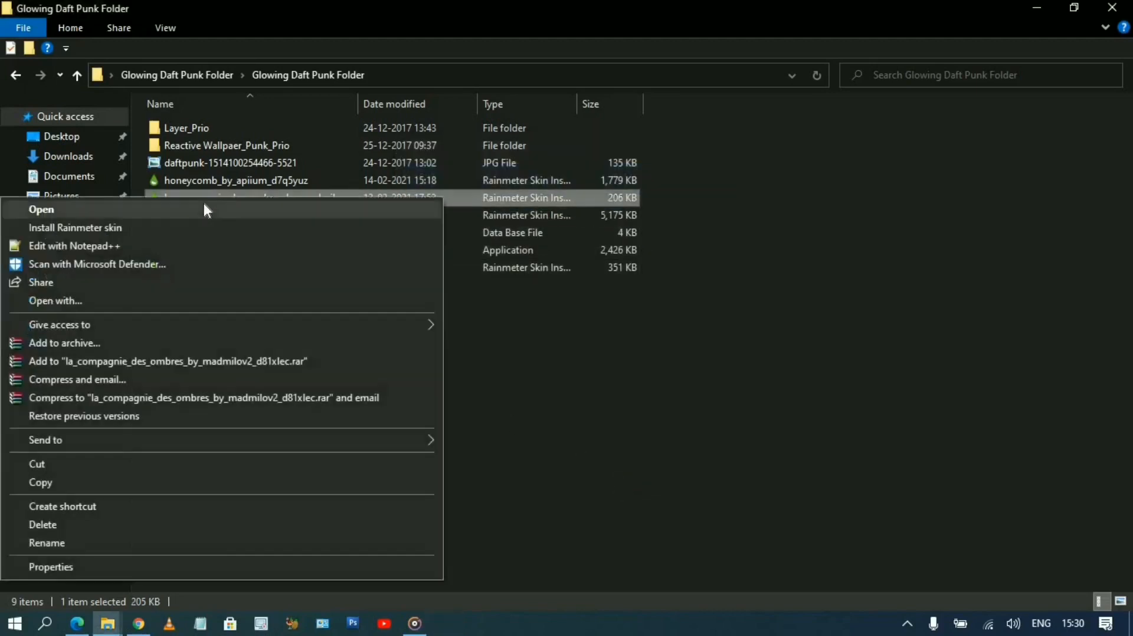
{"action": "left_click", "coordinate": [366, 213]}
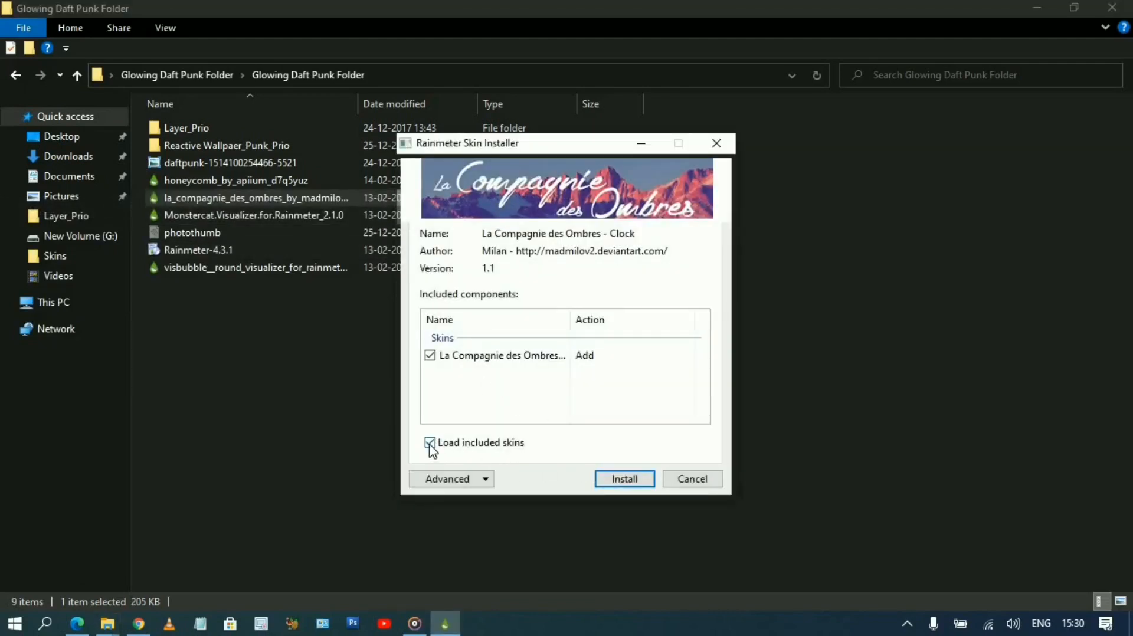
{"action": "left_click", "coordinate": [623, 477]}
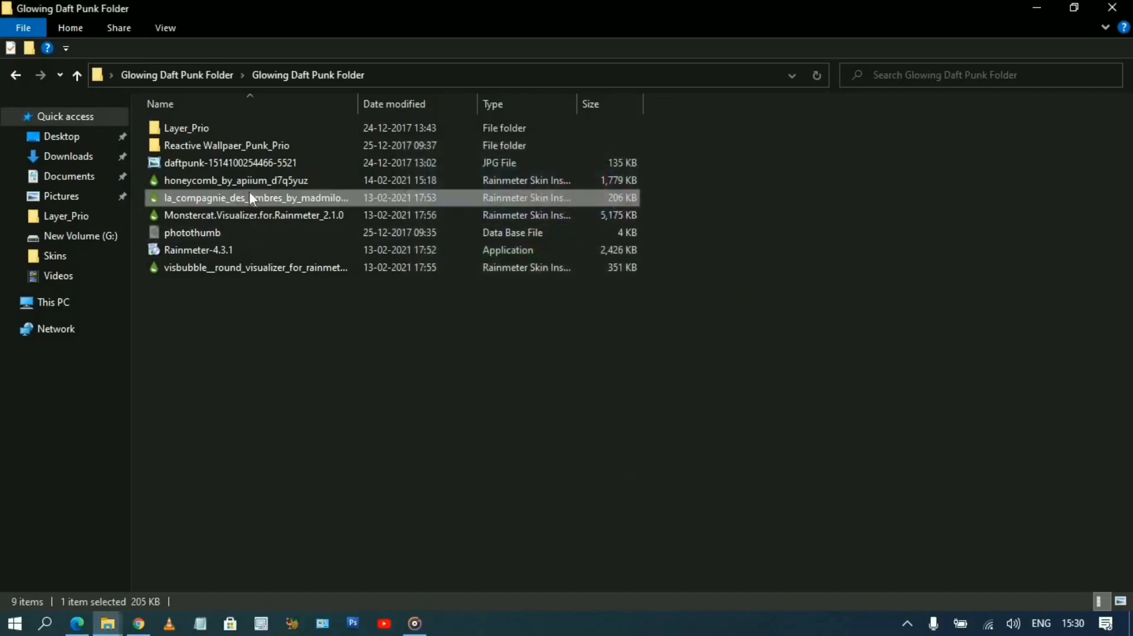
Step: Install the Honeycomb skin package from the honeycomb_by_apiium_d7q5yuz file
{"action": "right_click", "coordinate": [252, 179]}
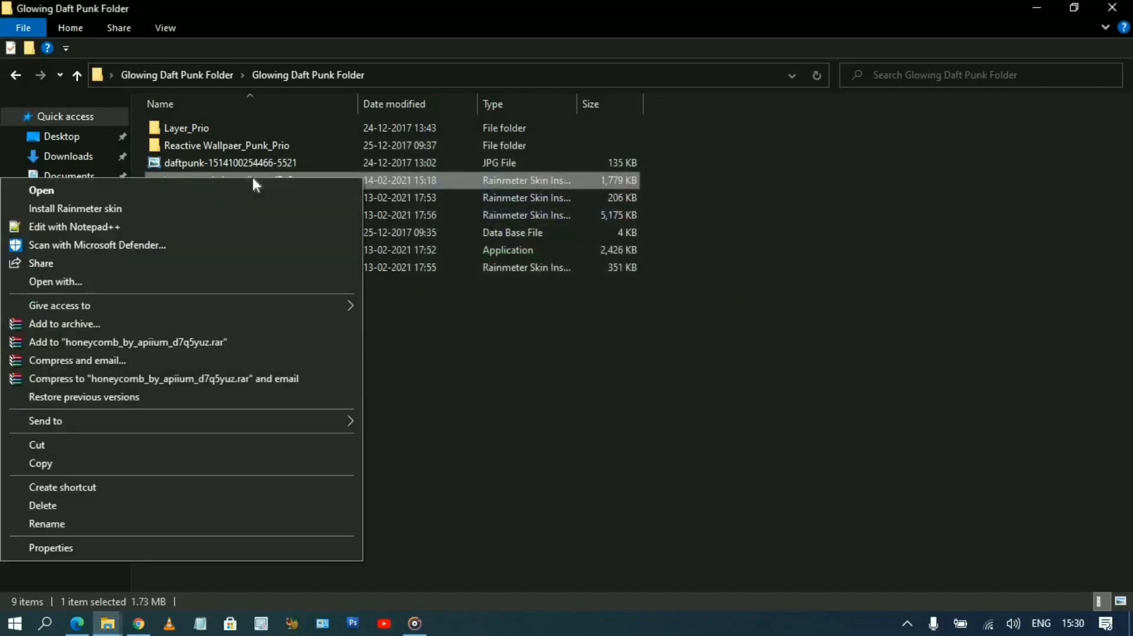
{"action": "left_click", "coordinate": [179, 189]}
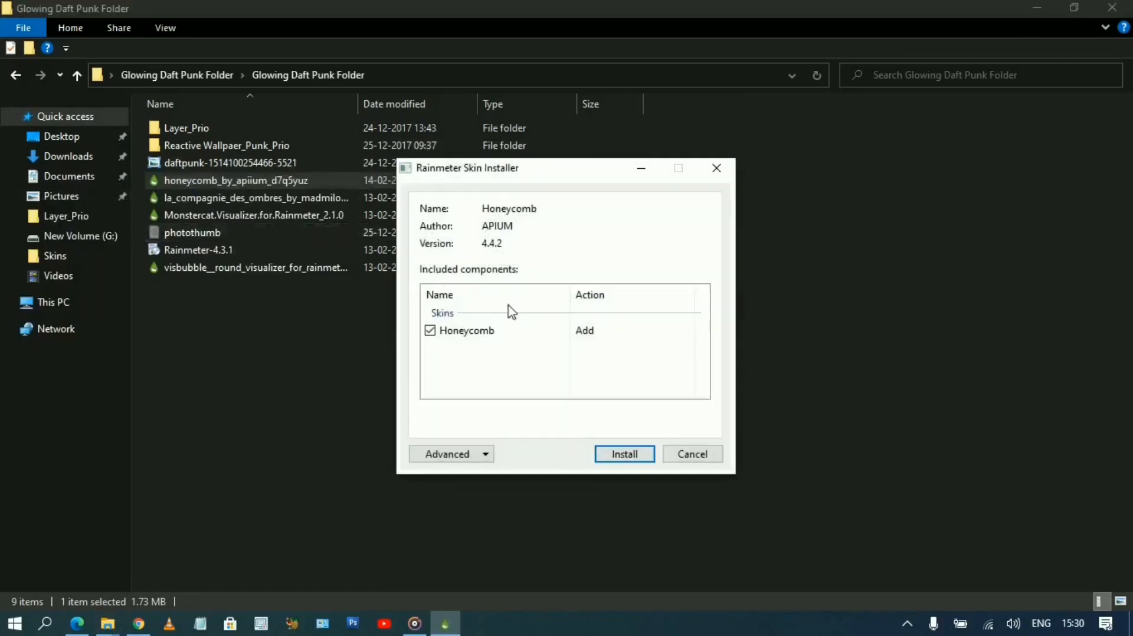
{"action": "left_click", "coordinate": [624, 462]}
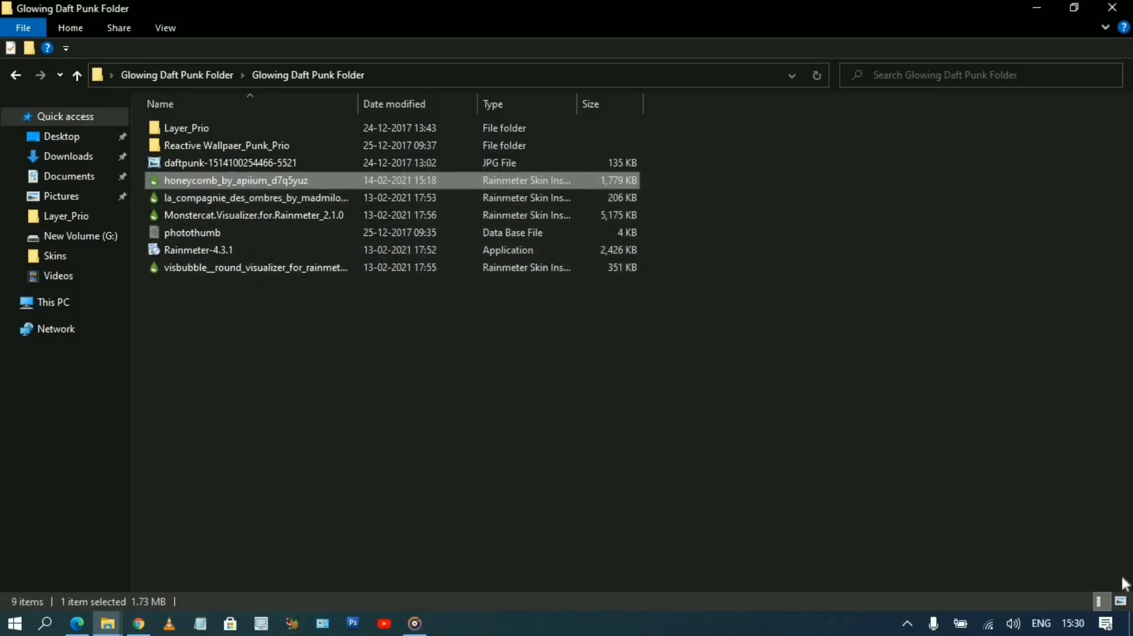
{"action": "left_click", "coordinate": [1120, 602]}
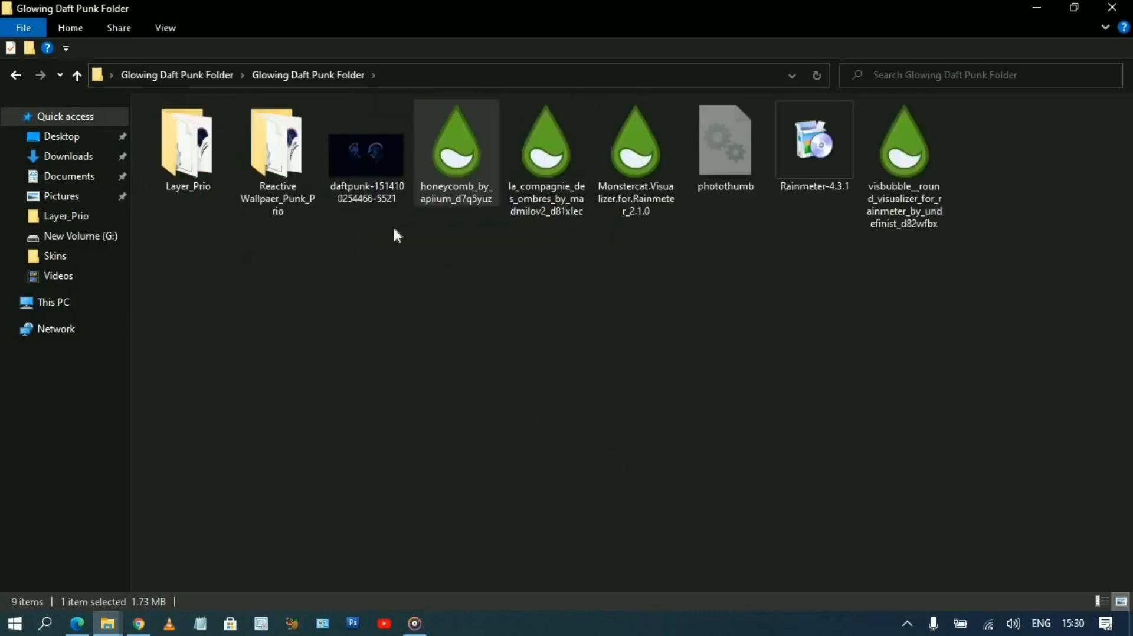
{"action": "right_click", "coordinate": [366, 158]}
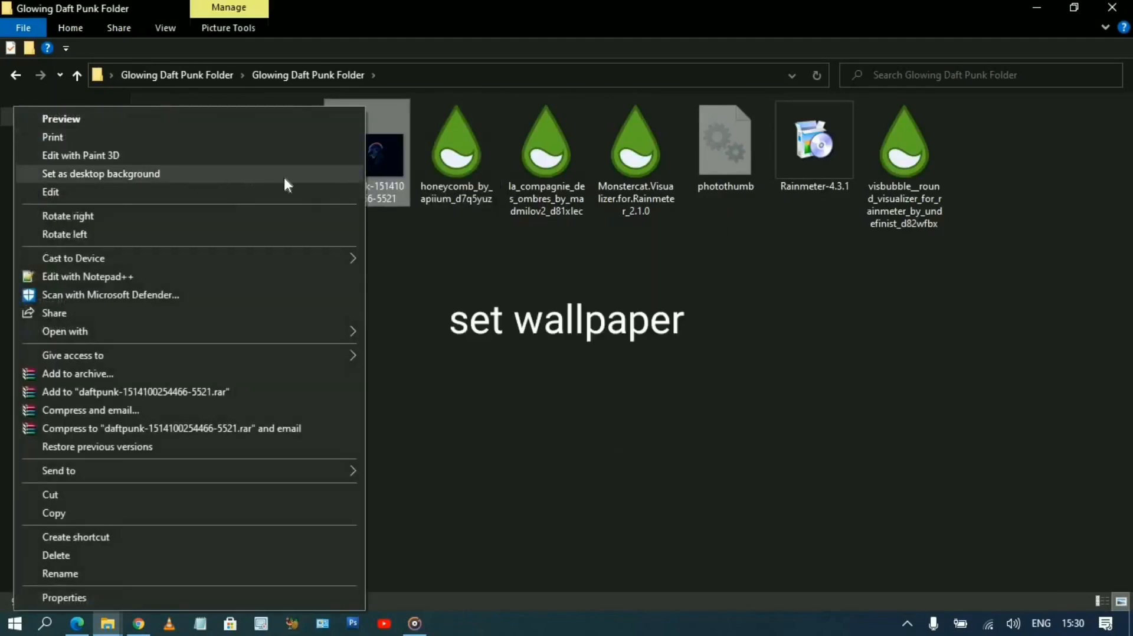
{"action": "left_click", "coordinate": [284, 175]}
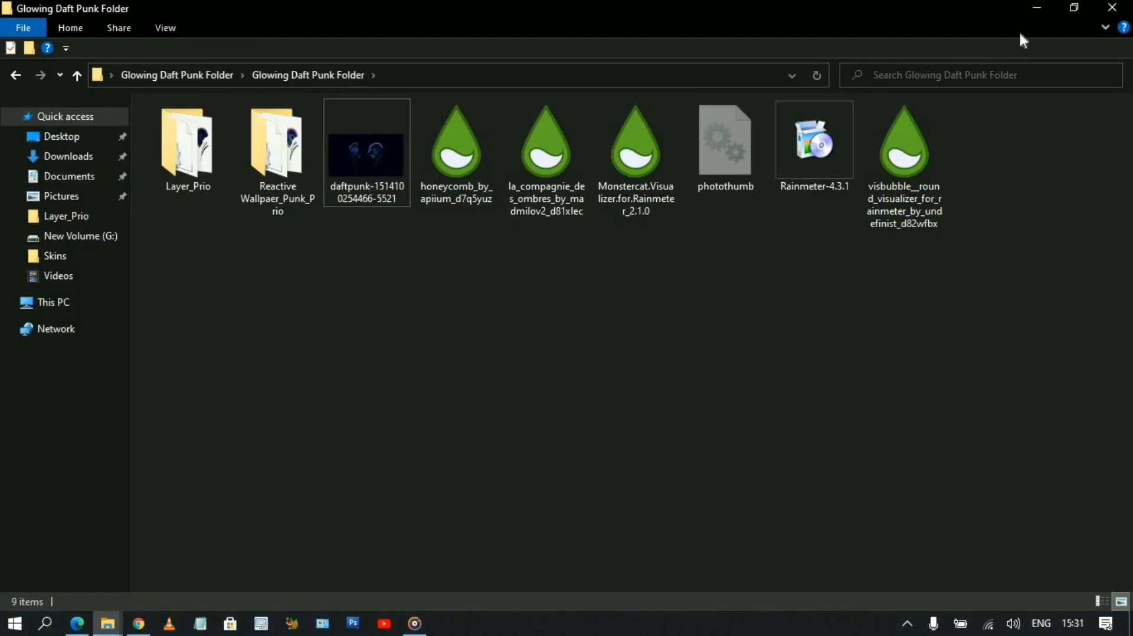
{"action": "left_click", "coordinate": [1034, 8]}
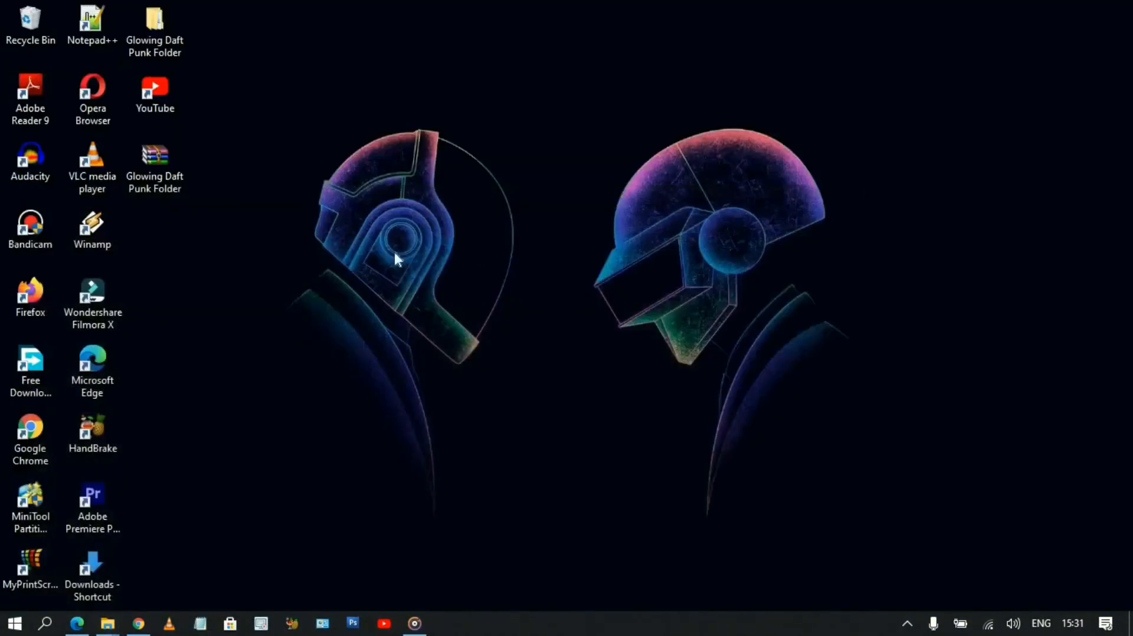
Step: Open the Manage Rainmeter window and expand the Honeycomb folder in the skin list
{"action": "left_click", "coordinate": [904, 617]}
{"action": "left_click", "coordinate": [906, 590]}
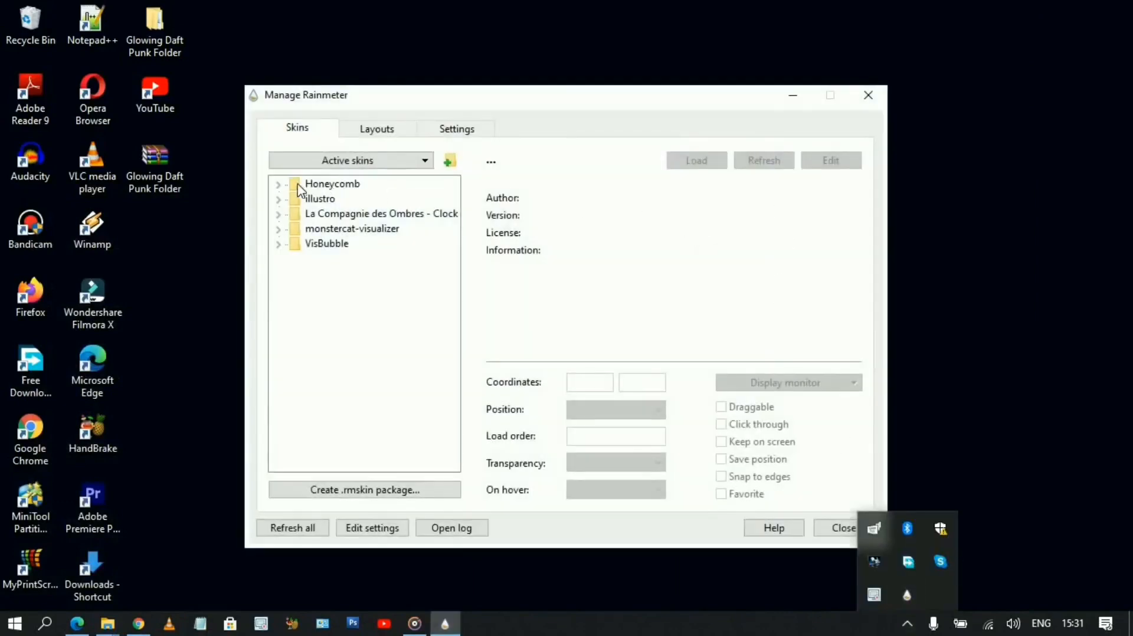
{"action": "left_click", "coordinate": [279, 185]}
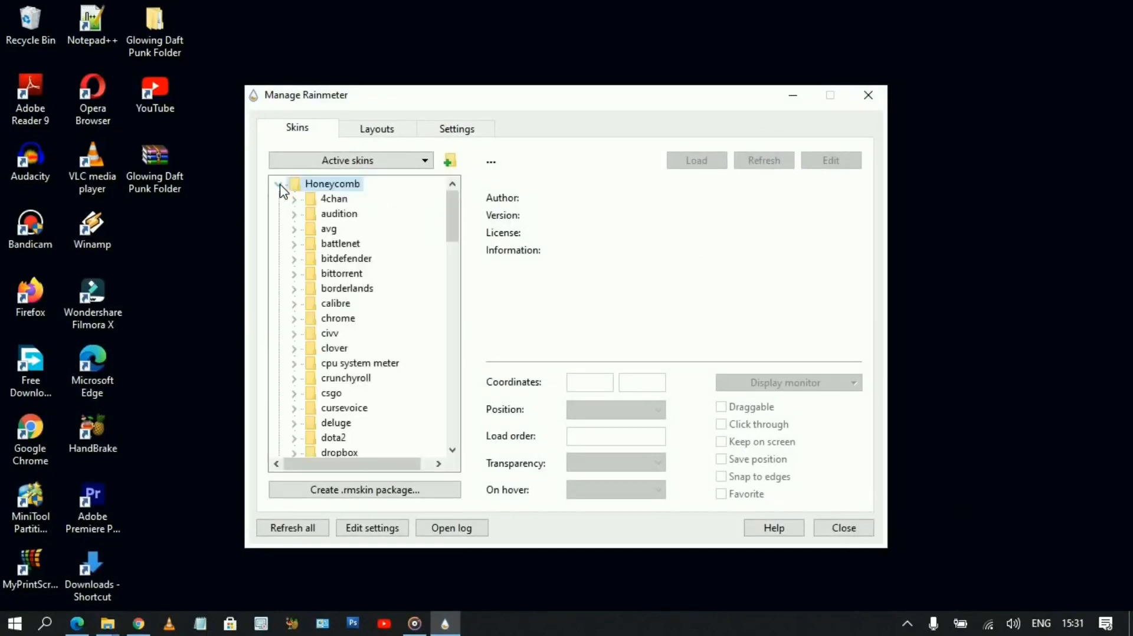
{"action": "mouse_move", "coordinate": [452, 219]}
{"action": "left_mouse_down"}
{"action": "mouse_move", "coordinate": [455, 270]}
{"action": "mouse_move", "coordinate": [447, 199]}
{"action": "left_mouse_up"}
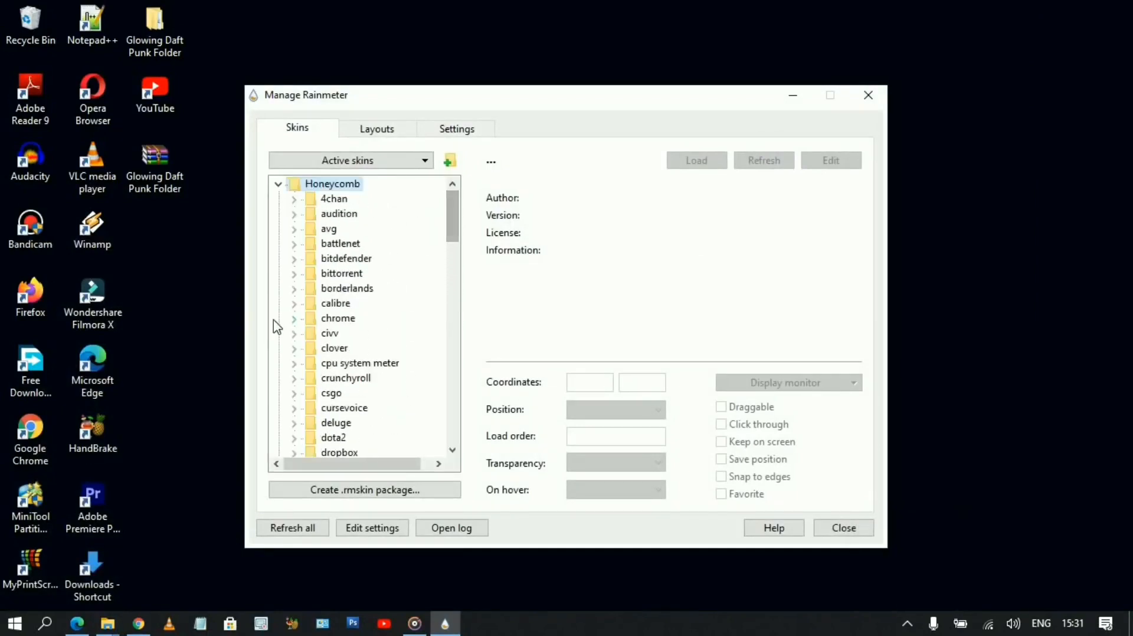
Step: Load the chrome.ini skin from the Honeycomb collection
{"action": "left_click", "coordinate": [293, 319]}
{"action": "left_click", "coordinate": [358, 333]}
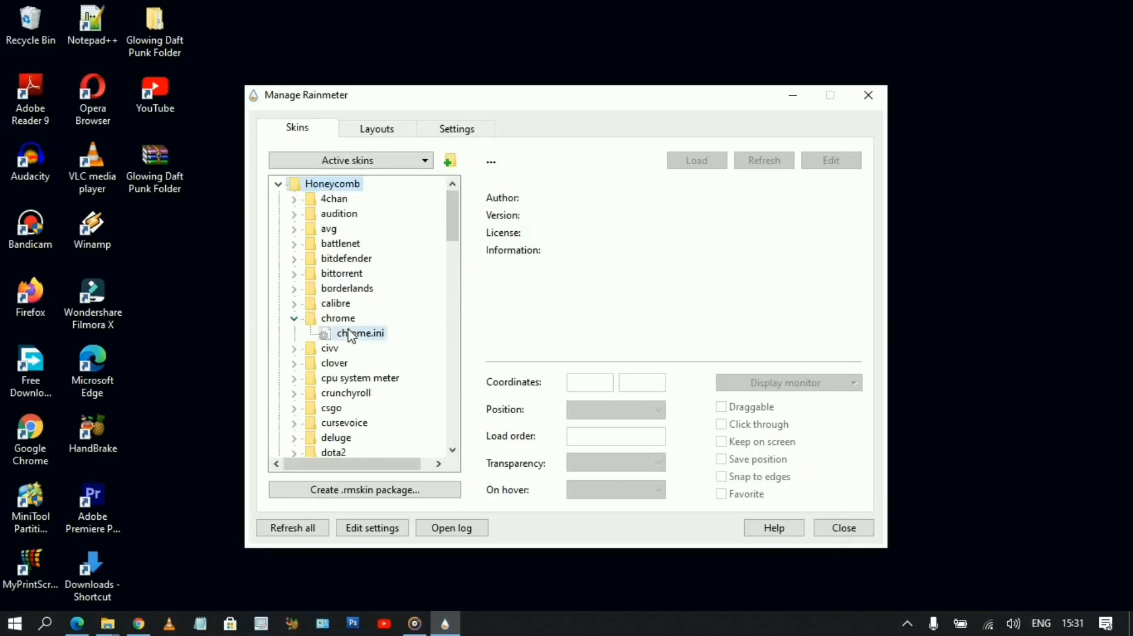
{"action": "left_click", "coordinate": [700, 167]}
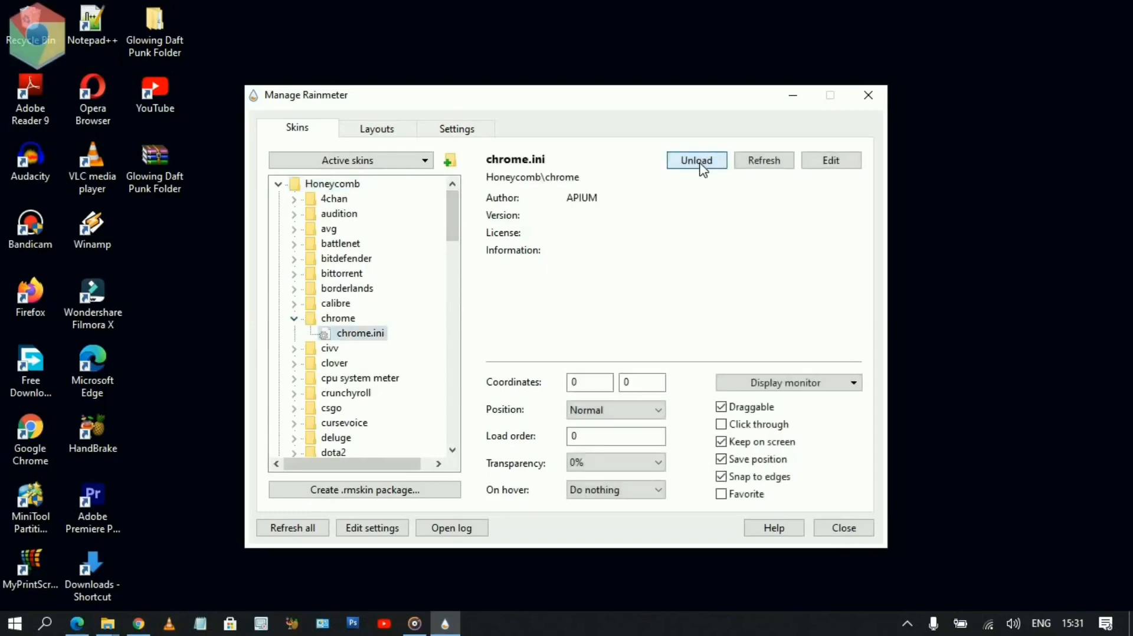
Step: Move the Manage Rainmeter window aside and hide the Windows desktop icons
{"action": "left_click_drag", "start_coordinate": [477, 100], "coordinate": [741, 81]}
{"action": "right_click", "coordinate": [374, 214]}
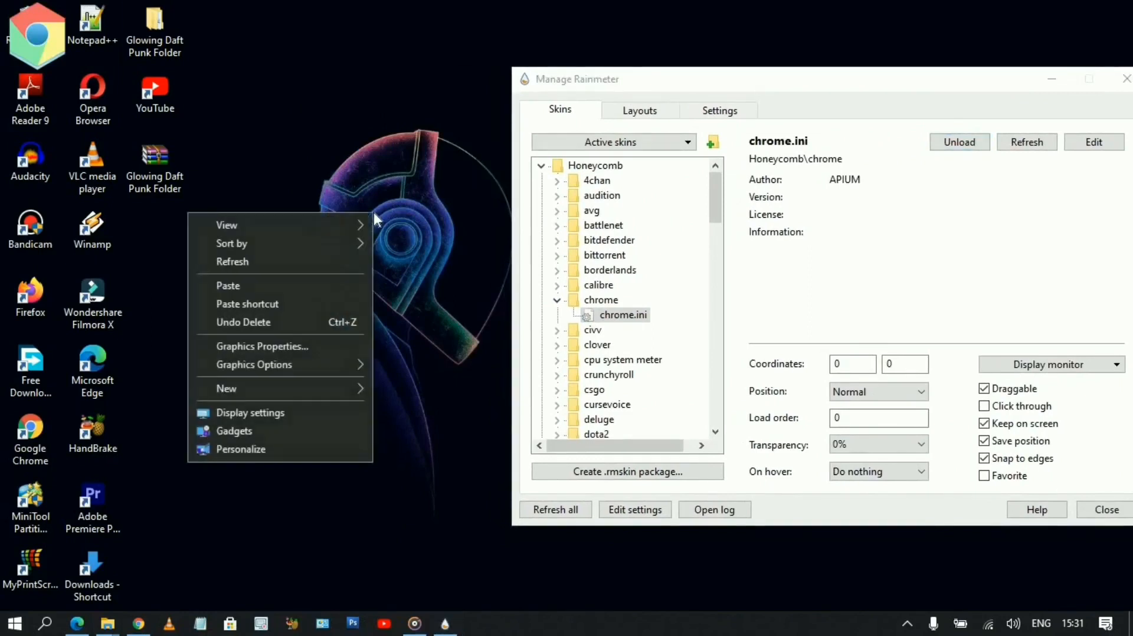
{"action": "mouse_move", "coordinate": [294, 223]}
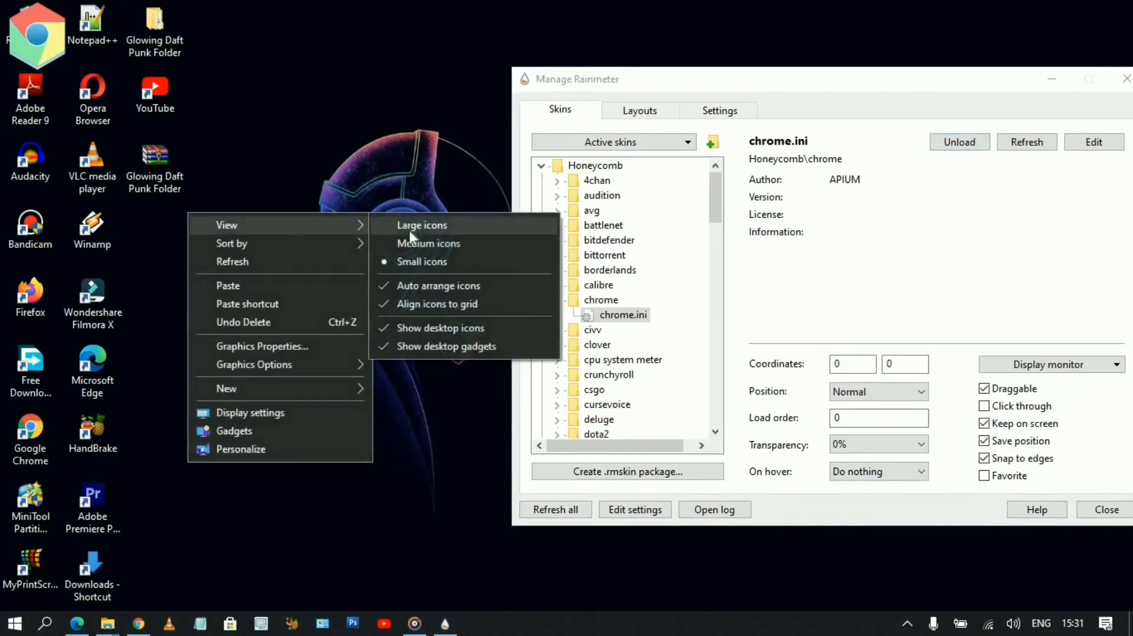
{"action": "left_click", "coordinate": [418, 327]}
Step: Place the Chrome hexagon on the desktop at about 72, 246 and set its skin position to On desktop
{"action": "left_click_drag", "start_coordinate": [40, 44], "coordinate": [102, 247]}
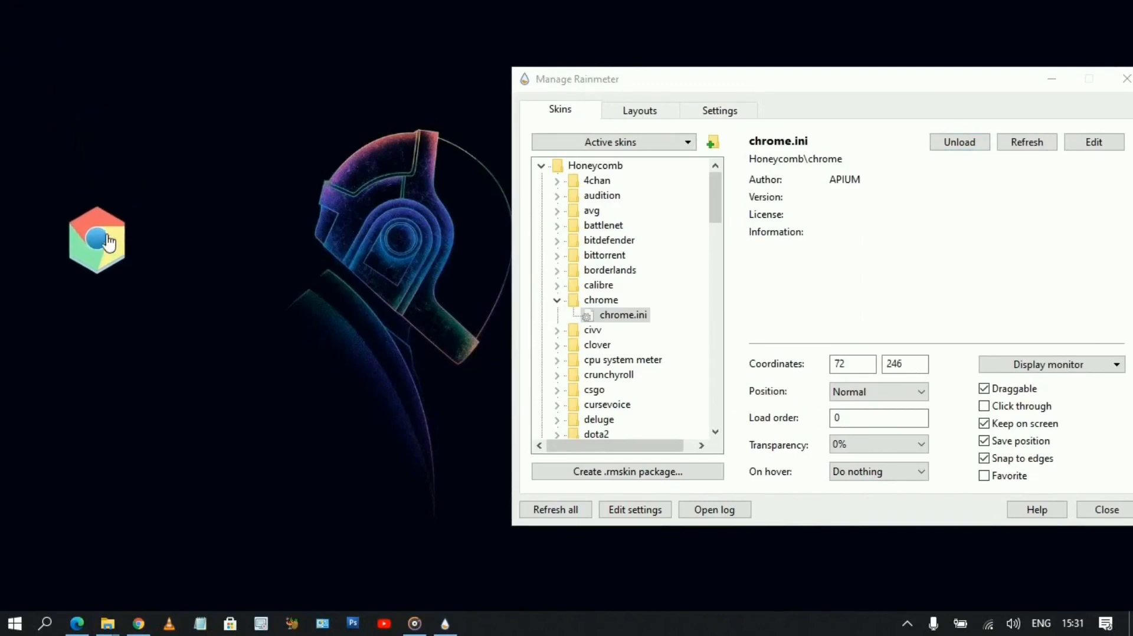
{"action": "left_click", "coordinate": [885, 393]}
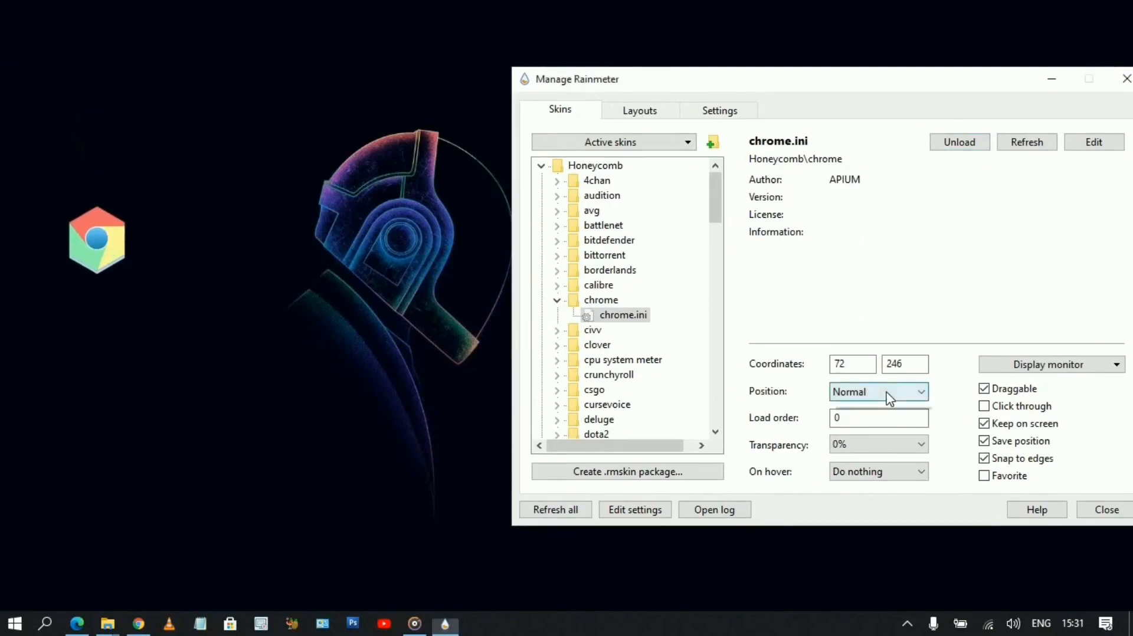
{"action": "left_click", "coordinate": [871, 412]}
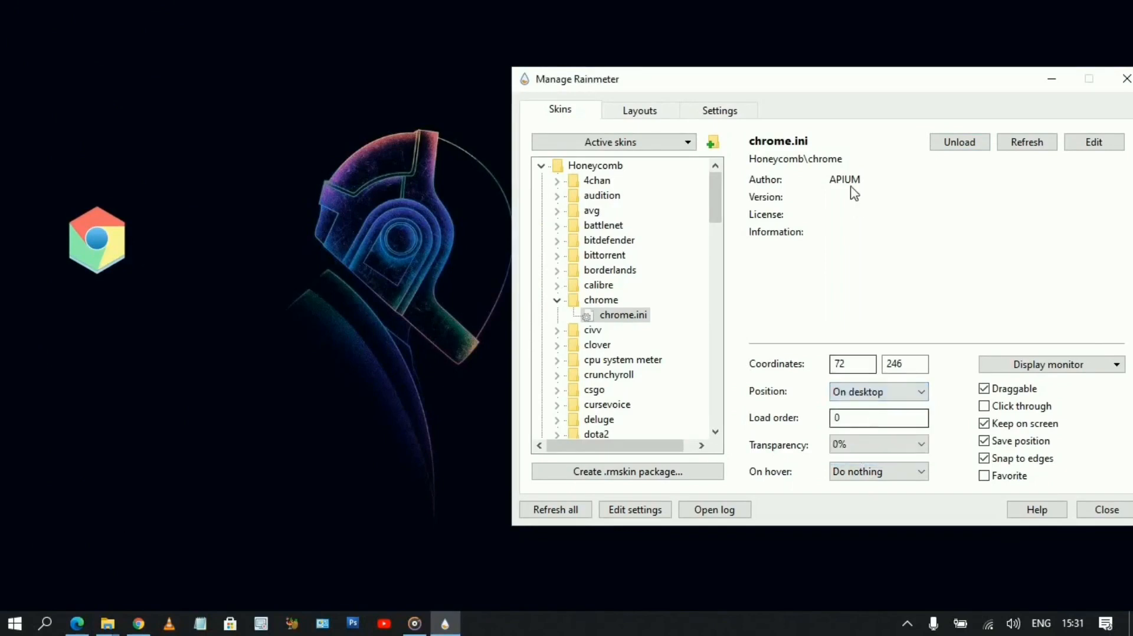
{"action": "left_click_drag", "start_coordinate": [802, 93], "coordinate": [743, 82]}
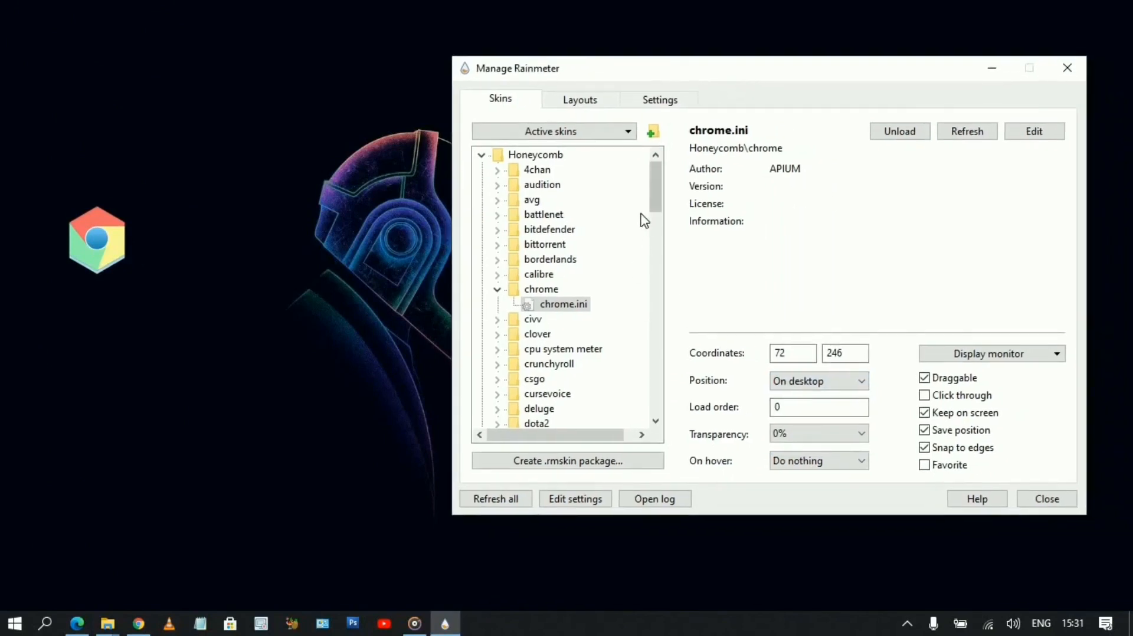
Step: Load Honeycomb's firefox.ini skin and snap its hexagon to the lower-left edge of the Chrome hexagon
{"action": "left_click_drag", "start_coordinate": [654, 185], "coordinate": [654, 221]}
{"action": "left_click", "coordinate": [497, 288]}
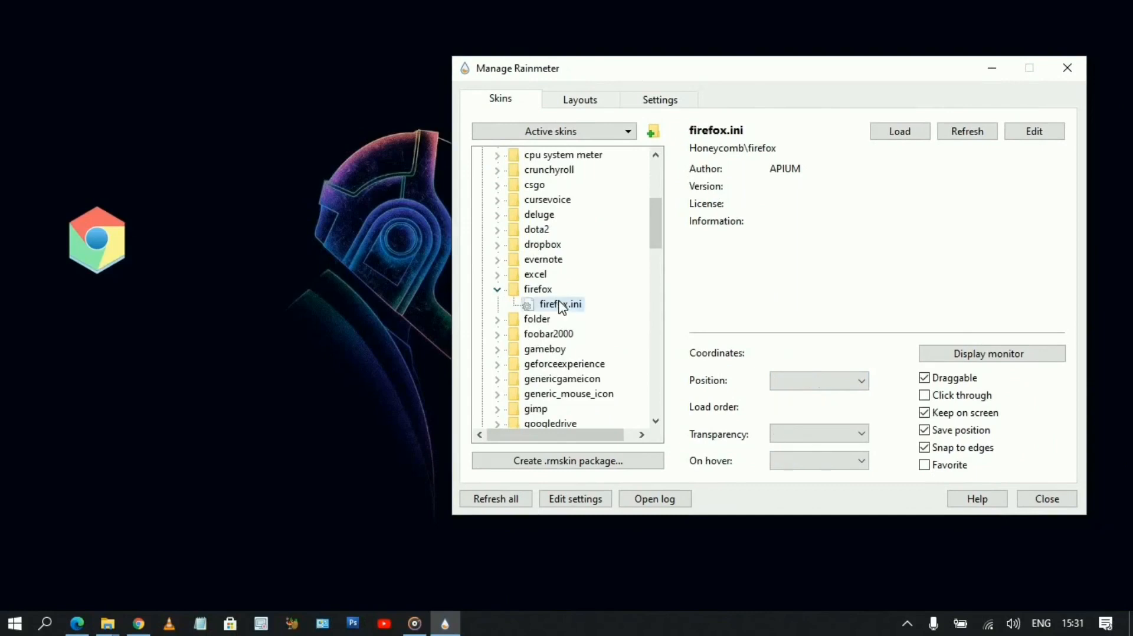
{"action": "double_click", "coordinate": [560, 303]}
{"action": "left_click_drag", "start_coordinate": [48, 44], "coordinate": [78, 301]}
Step: Load Honeycomb's photoshop.ini skin with position On desktop and place its hexagon beside Firefox at about 105, 309
{"action": "left_click_drag", "start_coordinate": [655, 213], "coordinate": [655, 278]}
{"action": "left_click", "coordinate": [498, 349]}
{"action": "left_click", "coordinate": [569, 363]}
{"action": "left_click", "coordinate": [899, 131]}
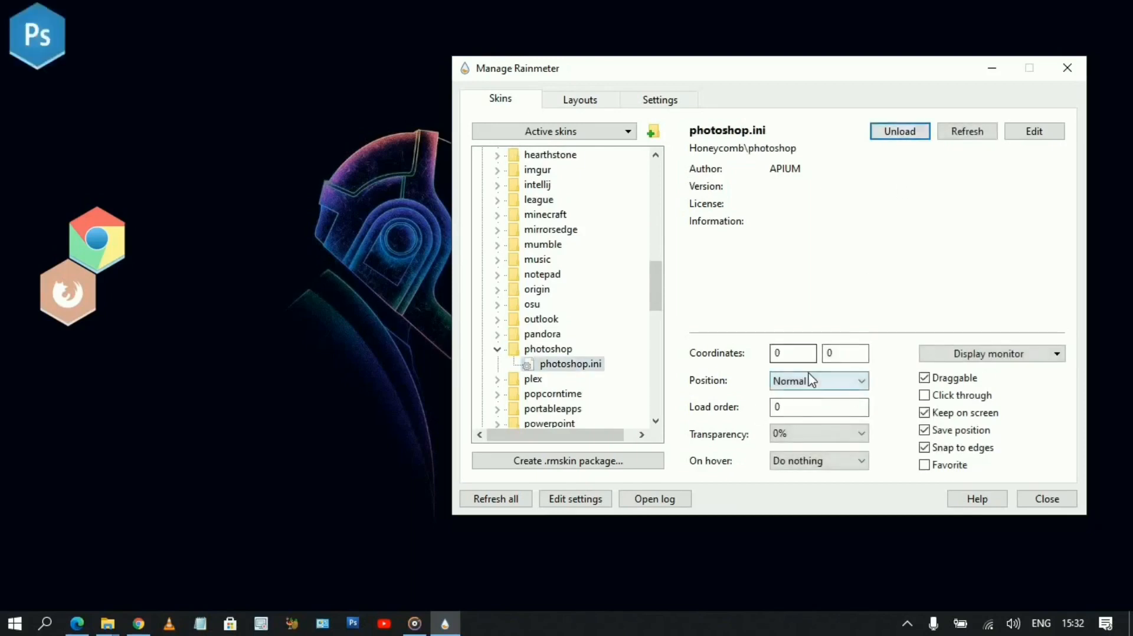
{"action": "left_click_drag", "start_coordinate": [11, 17], "coordinate": [98, 276]}
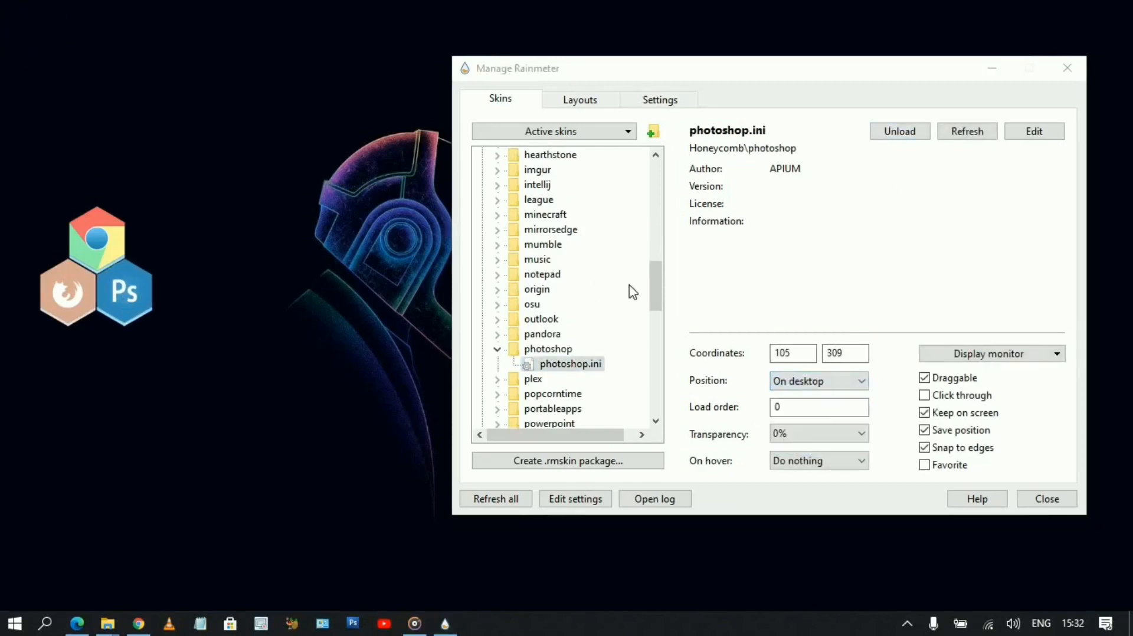
Step: Load Honeycomb's premiere.ini skin, set its position to On desktop, and place its hexagon below and between Firefox and Photoshop
{"action": "left_click_drag", "start_coordinate": [658, 292], "coordinate": [664, 306]}
{"action": "scroll", "coordinate": [649, 310], "scroll_direction": "down", "scroll_amount": 1}
{"action": "left_click", "coordinate": [496, 319]}
{"action": "left_click", "coordinate": [566, 334]}
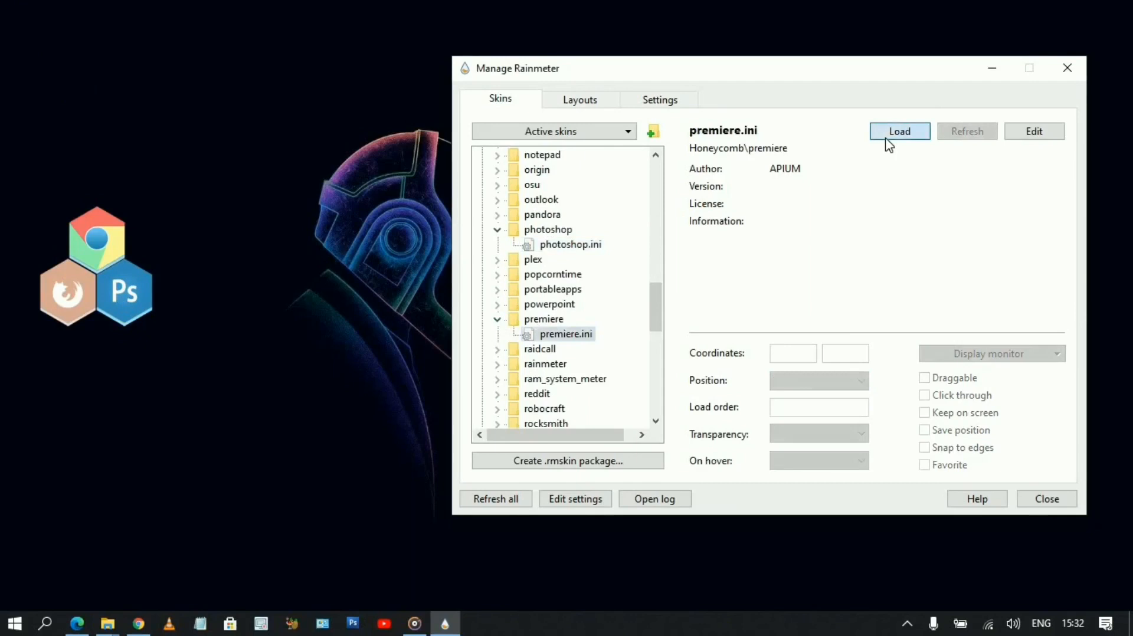
{"action": "left_click", "coordinate": [899, 131]}
{"action": "left_click", "coordinate": [821, 379]}
{"action": "left_click", "coordinate": [814, 449]}
{"action": "left_click_drag", "start_coordinate": [37, 36], "coordinate": [96, 345]}
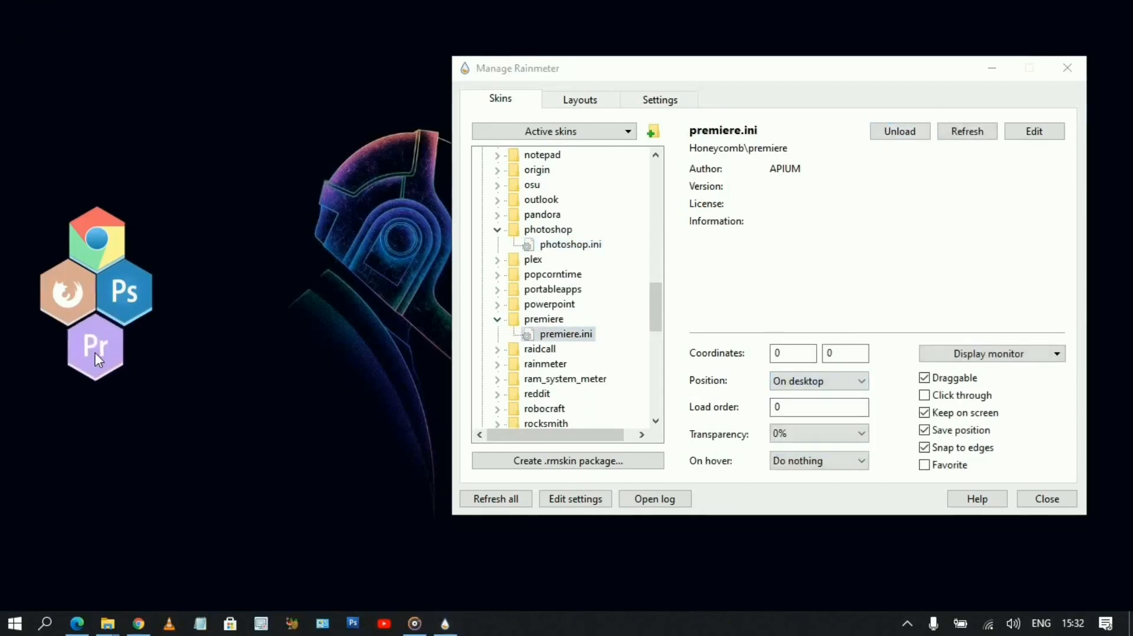
Step: Load Honeycomb's skype.ini skin, set its position to On desktop, and place its hexagon beside Premiere at about 140, 372
{"action": "scroll", "coordinate": [654, 313], "scroll_direction": "down", "scroll_amount": 3}
{"action": "left_click", "coordinate": [497, 349]}
{"action": "left_click", "coordinate": [559, 364]}
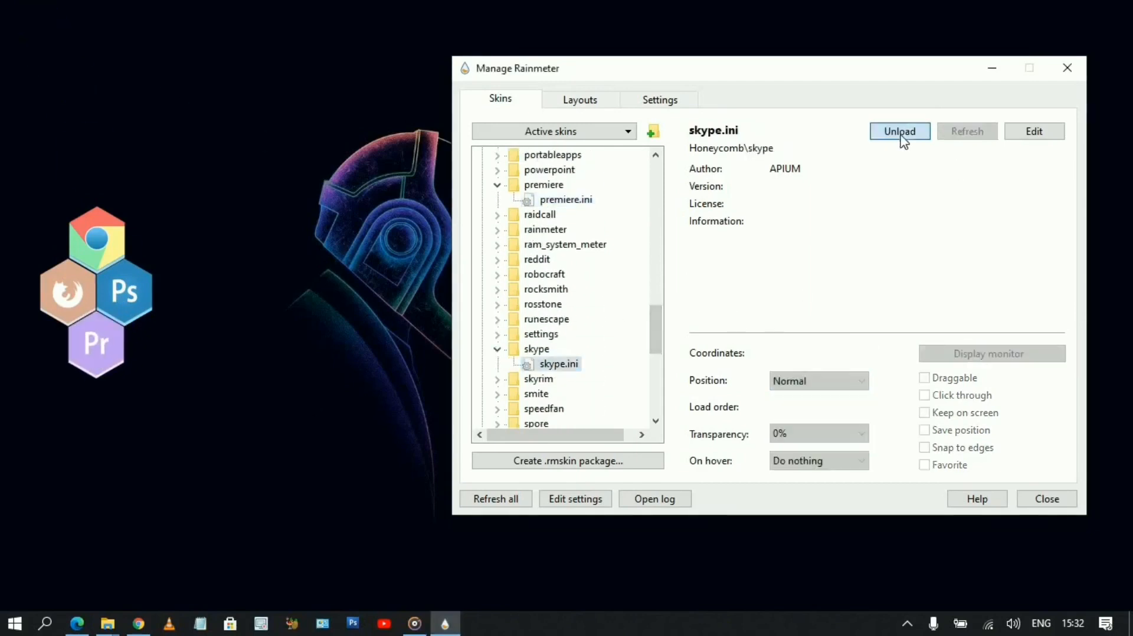
{"action": "left_click", "coordinate": [899, 131]}
{"action": "left_click", "coordinate": [819, 380]}
{"action": "left_click", "coordinate": [831, 399]}
{"action": "left_click_drag", "start_coordinate": [37, 36], "coordinate": [153, 345]}
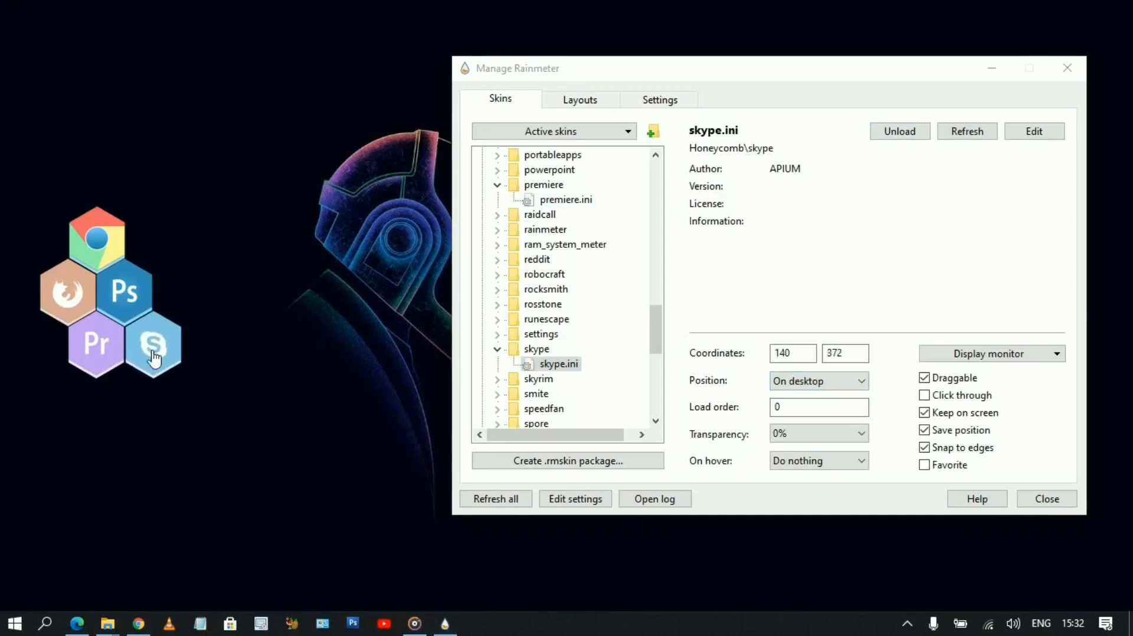
Step: Load Honeycomb's vlc.ini skin, set its position to On desktop, and place its hexagon to the left of Premiere
{"action": "scroll", "coordinate": [656, 348], "scroll_direction": "down", "scroll_amount": 2}
{"action": "scroll", "coordinate": [656, 357], "scroll_direction": "down", "scroll_amount": 4}
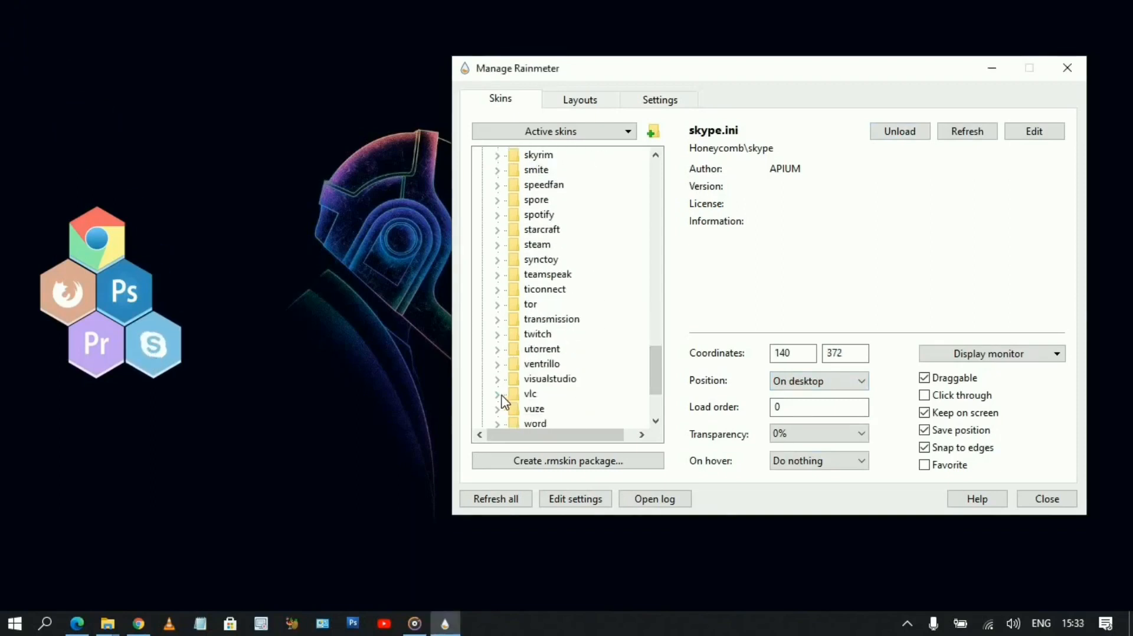
{"action": "left_click", "coordinate": [497, 394]}
{"action": "left_click", "coordinate": [552, 408]}
{"action": "left_click", "coordinate": [899, 131]}
{"action": "left_click", "coordinate": [819, 380]}
{"action": "left_click", "coordinate": [814, 396]}
{"action": "left_click_drag", "start_coordinate": [37, 40], "coordinate": [45, 356]}
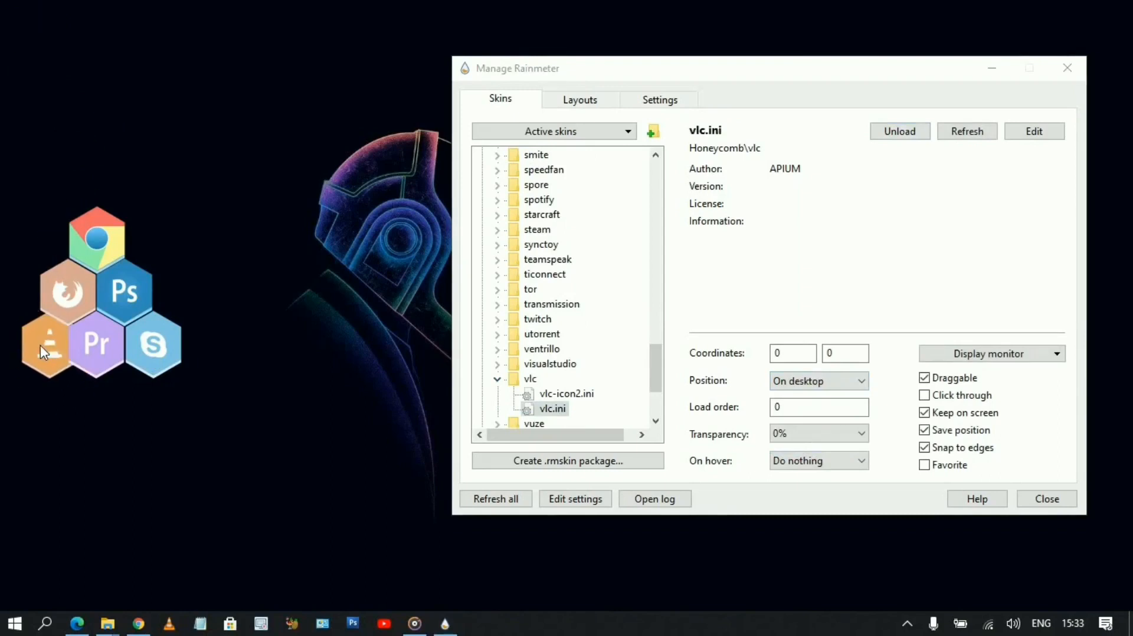
Step: Refresh all skins and load the La Compagnie des Ombres - English.ini clock skin
{"action": "left_click_drag", "start_coordinate": [895, 77], "coordinate": [890, 66]}
{"action": "left_click", "coordinate": [494, 489]}
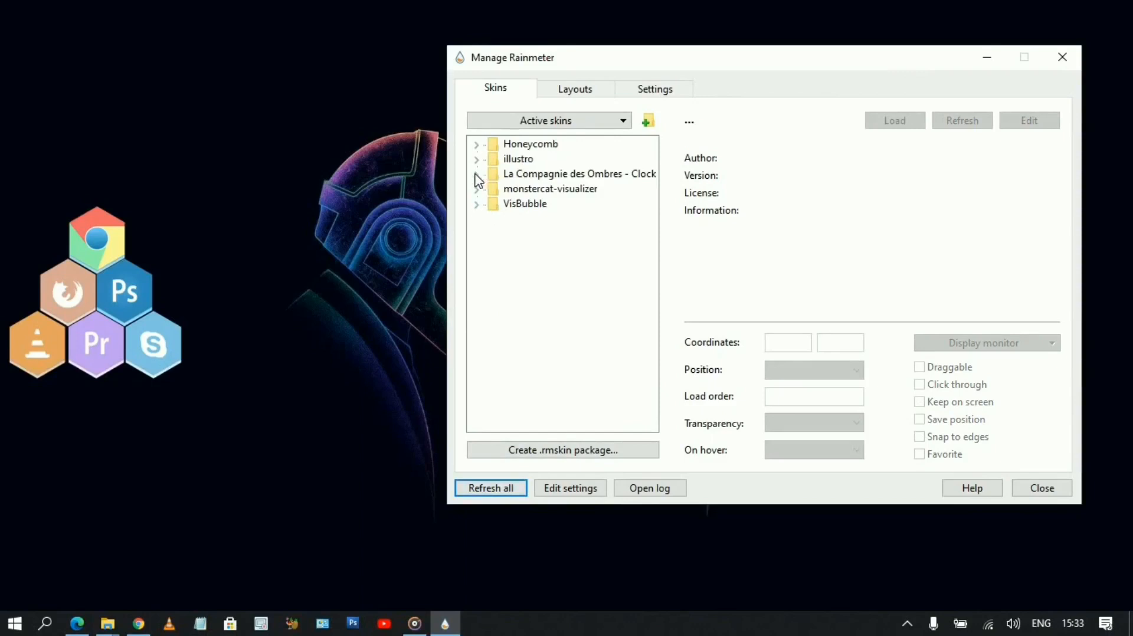
{"action": "left_click", "coordinate": [476, 174]}
{"action": "left_click", "coordinate": [492, 189]}
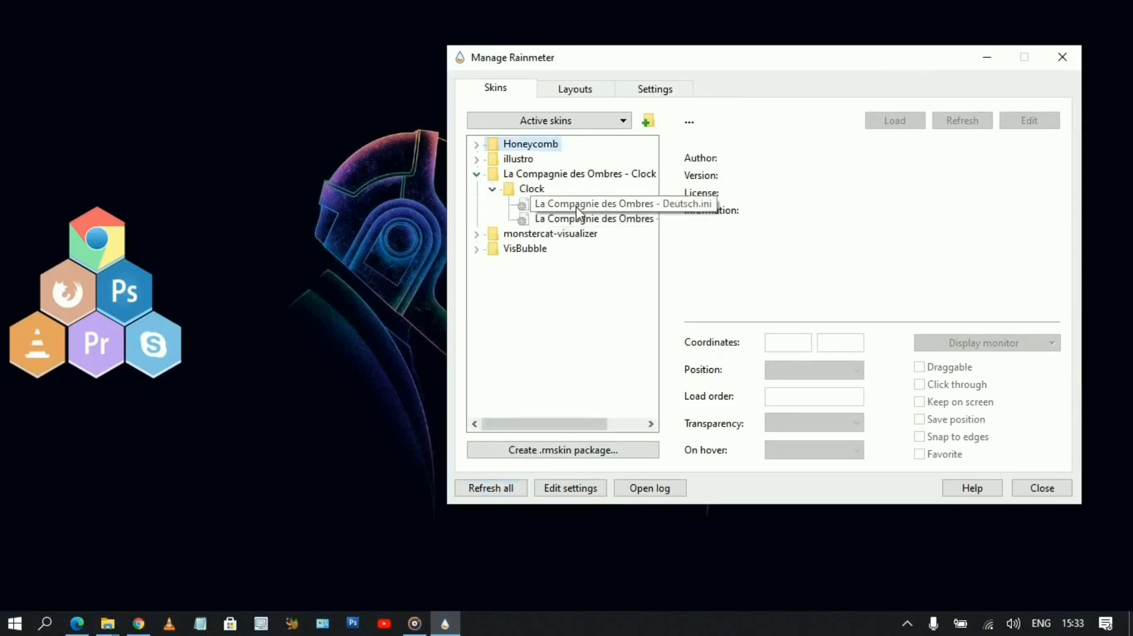
{"action": "left_click", "coordinate": [582, 222]}
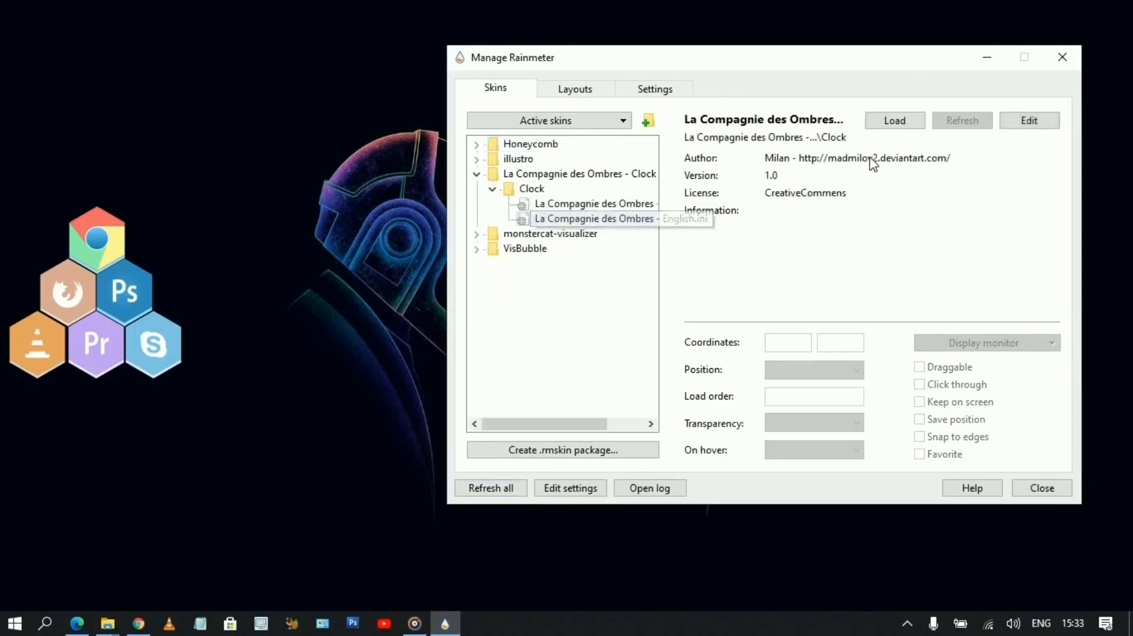
{"action": "left_click", "coordinate": [890, 122]}
Step: Move the clock skin to the upper-right area of the desktop and disable its Keep on screen setting
{"action": "left_click_drag", "start_coordinate": [776, 69], "coordinate": [257, 356]}
{"action": "left_click_drag", "start_coordinate": [128, 139], "coordinate": [924, 139]}
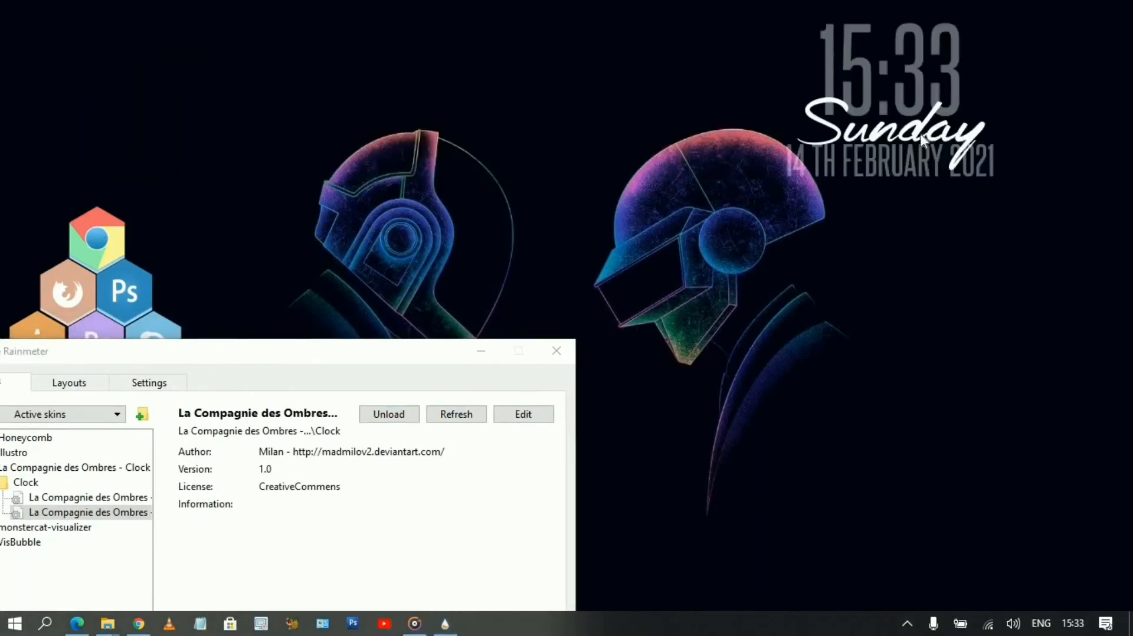
{"action": "right_click", "coordinate": [914, 121]}
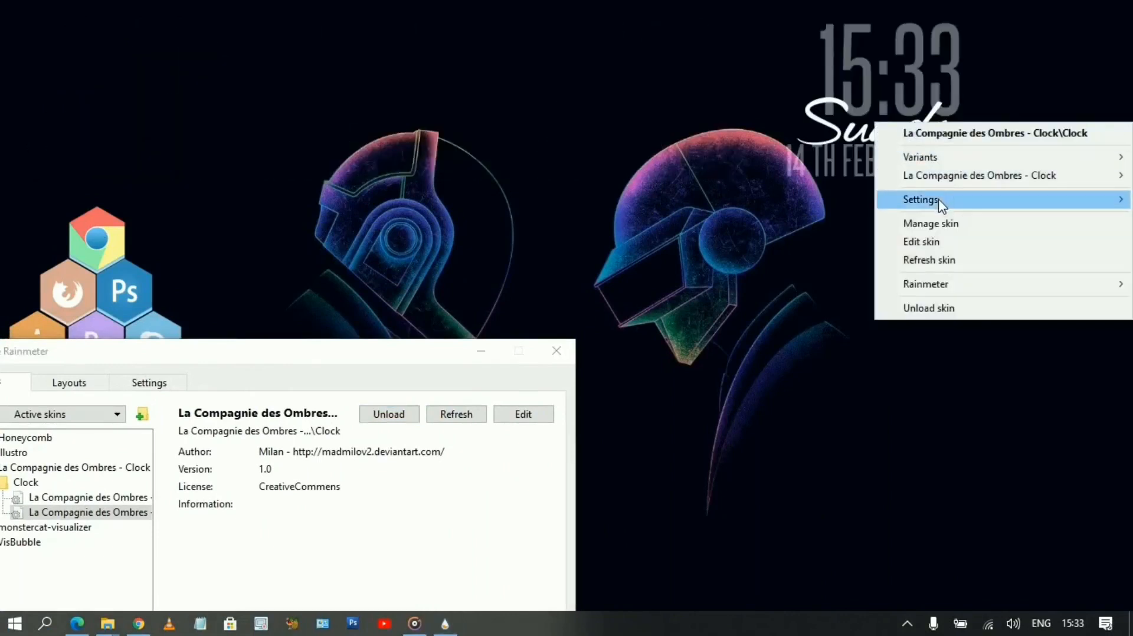
{"action": "mouse_move", "coordinate": [939, 204]}
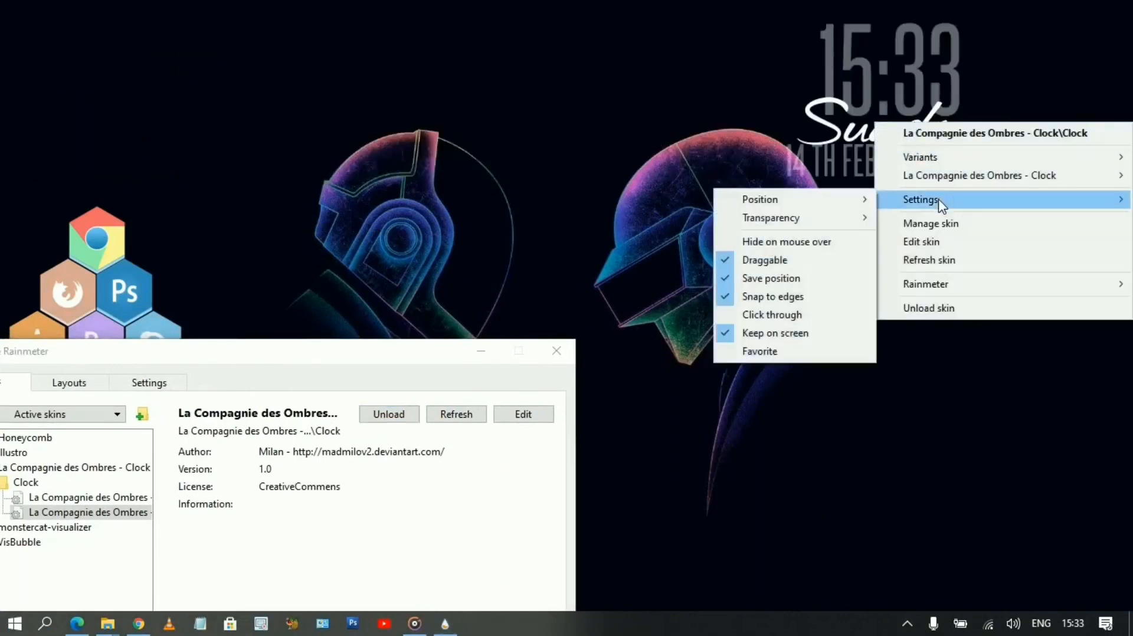
{"action": "left_click", "coordinate": [757, 335]}
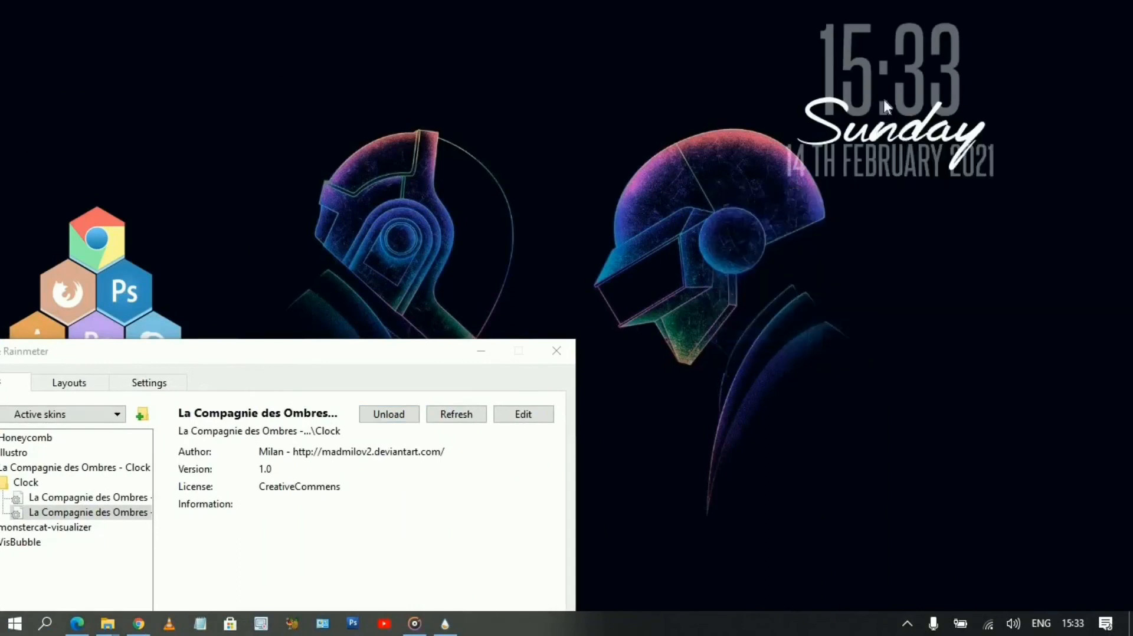
Step: Disable the clock skin's Snap to edges setting and move the clock further into the desktop's upper-right corner
{"action": "right_click", "coordinate": [879, 132]}
{"action": "mouse_move", "coordinate": [923, 207]}
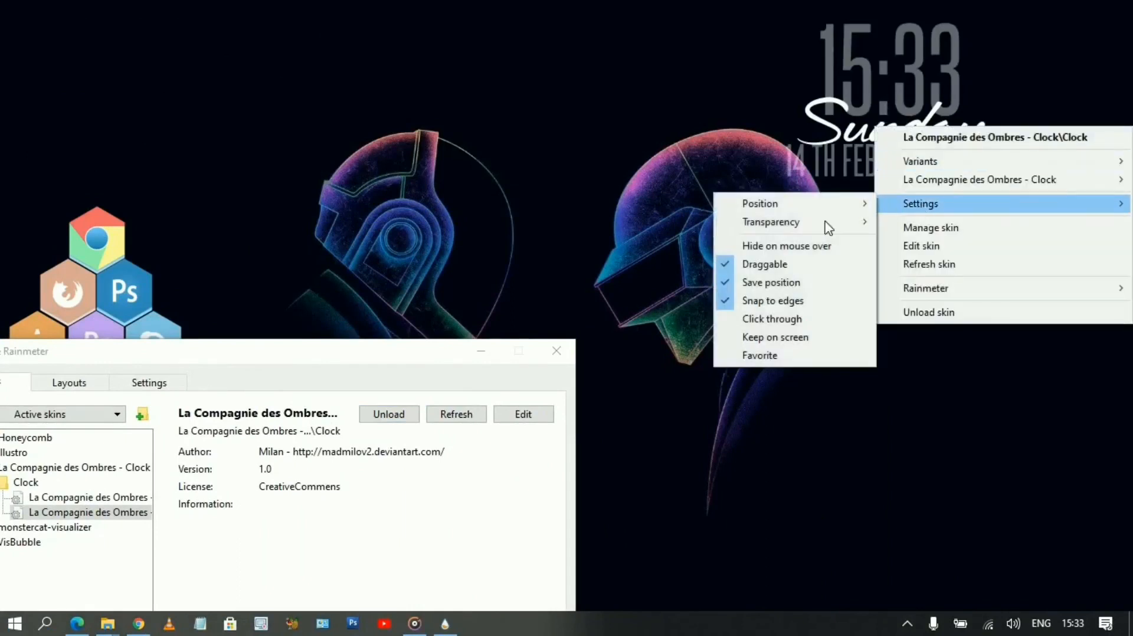
{"action": "left_click", "coordinate": [778, 300]}
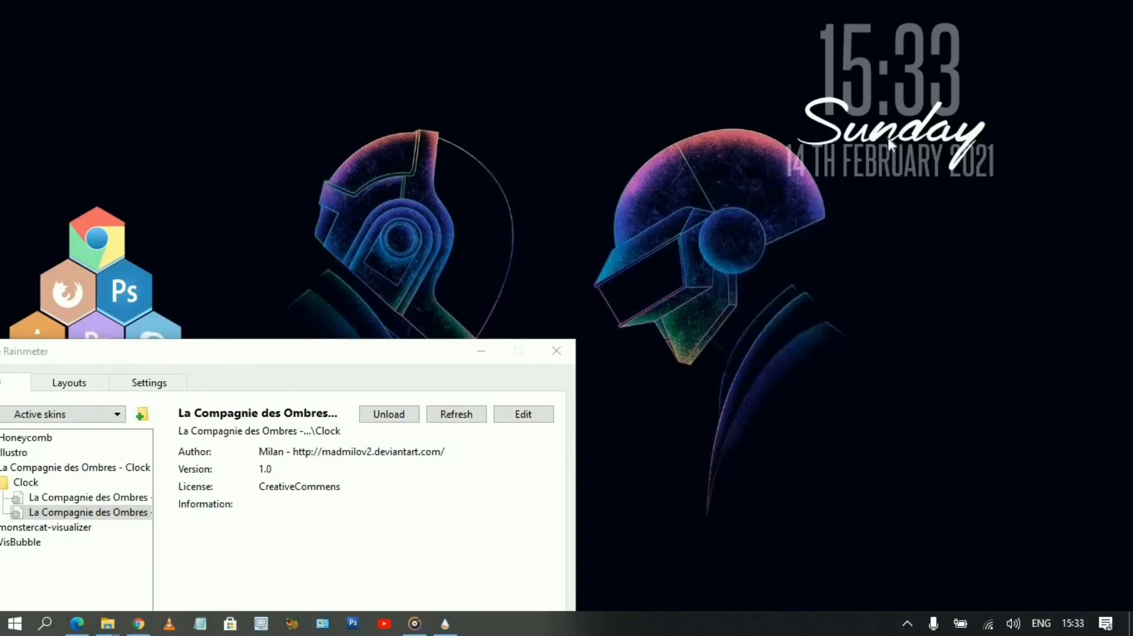
{"action": "left_click_drag", "start_coordinate": [871, 156], "coordinate": [1000, 131]}
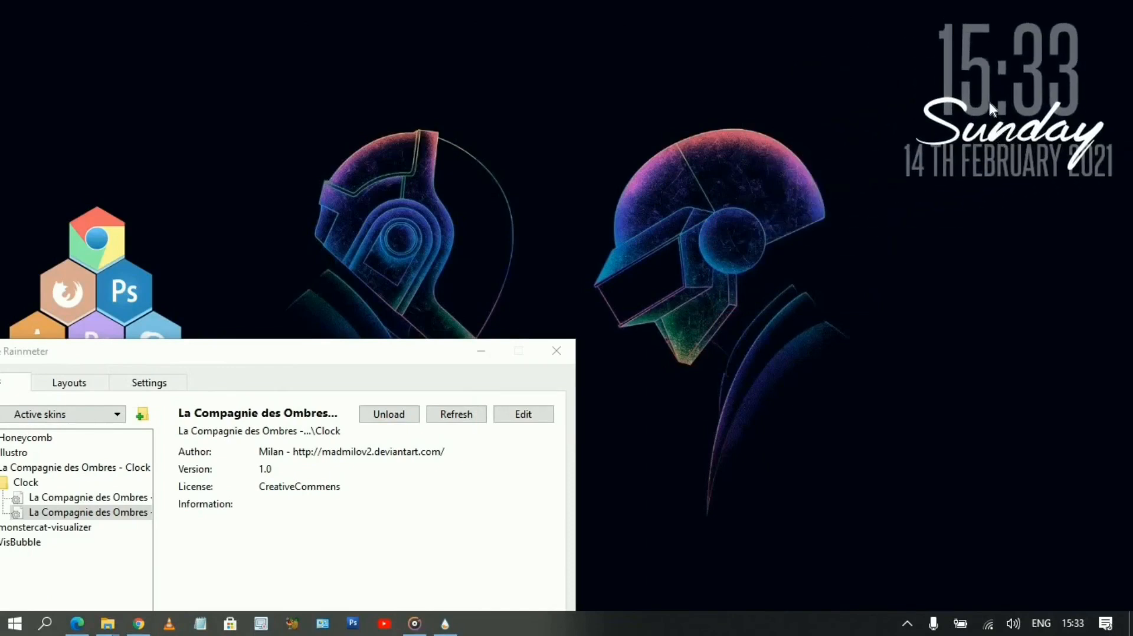
Step: Minimize the Manage Rainmeter window and open the clock skin's configuration file for editing in a maximized Notepad window
{"action": "left_click_drag", "start_coordinate": [331, 353], "coordinate": [599, 75]}
{"action": "left_click", "coordinate": [752, 68]}
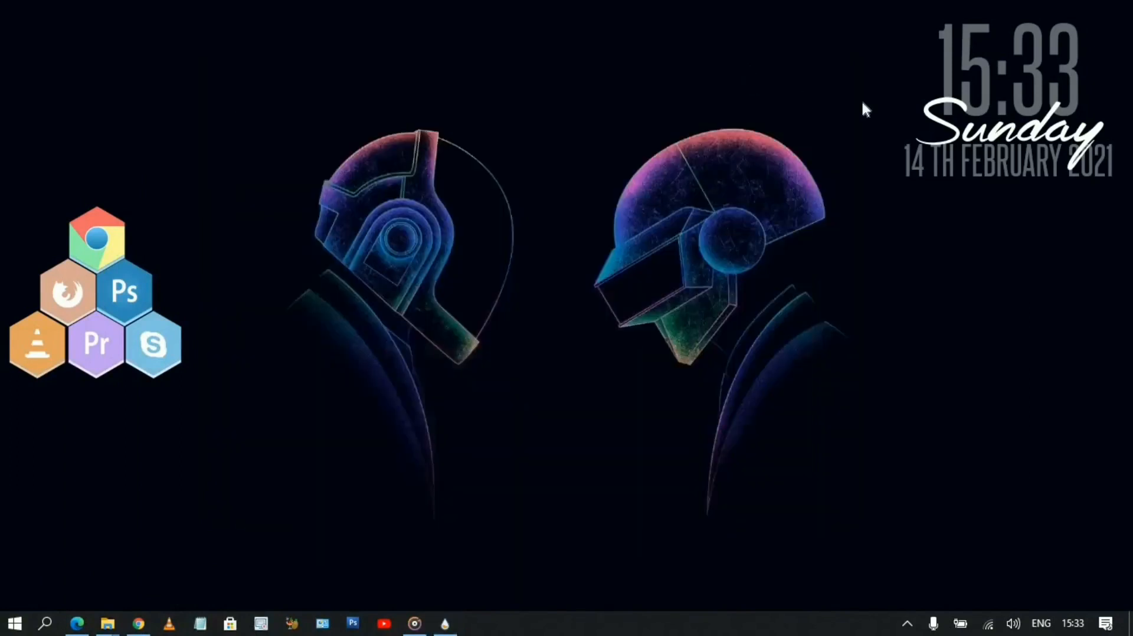
{"action": "right_click", "coordinate": [955, 101]}
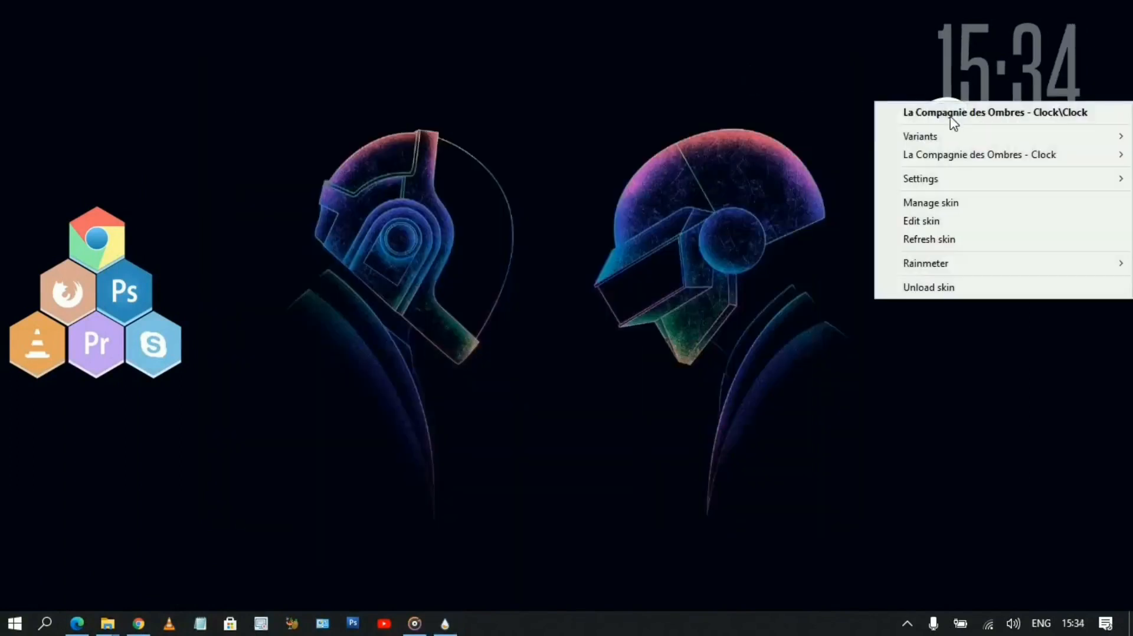
{"action": "left_click", "coordinate": [928, 222]}
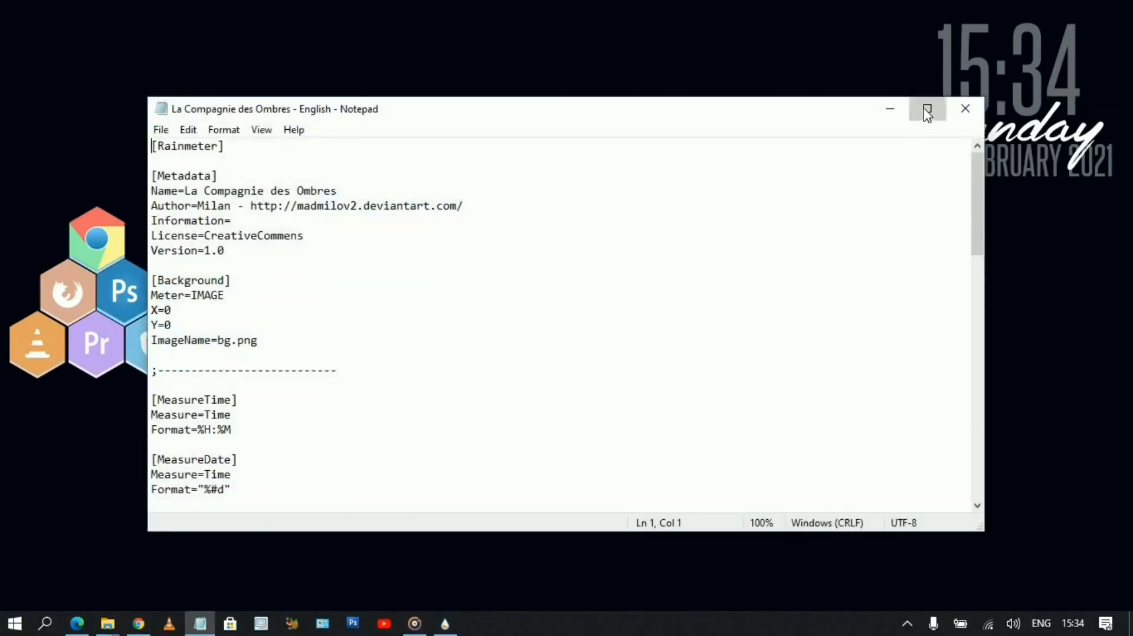
{"action": "left_click", "coordinate": [926, 113]}
Step: In the MeterTime section, set FontColor to 68,235,210 and FontSize to 70
{"action": "scroll", "coordinate": [88, 212], "scroll_direction": "down", "scroll_amount": 2}
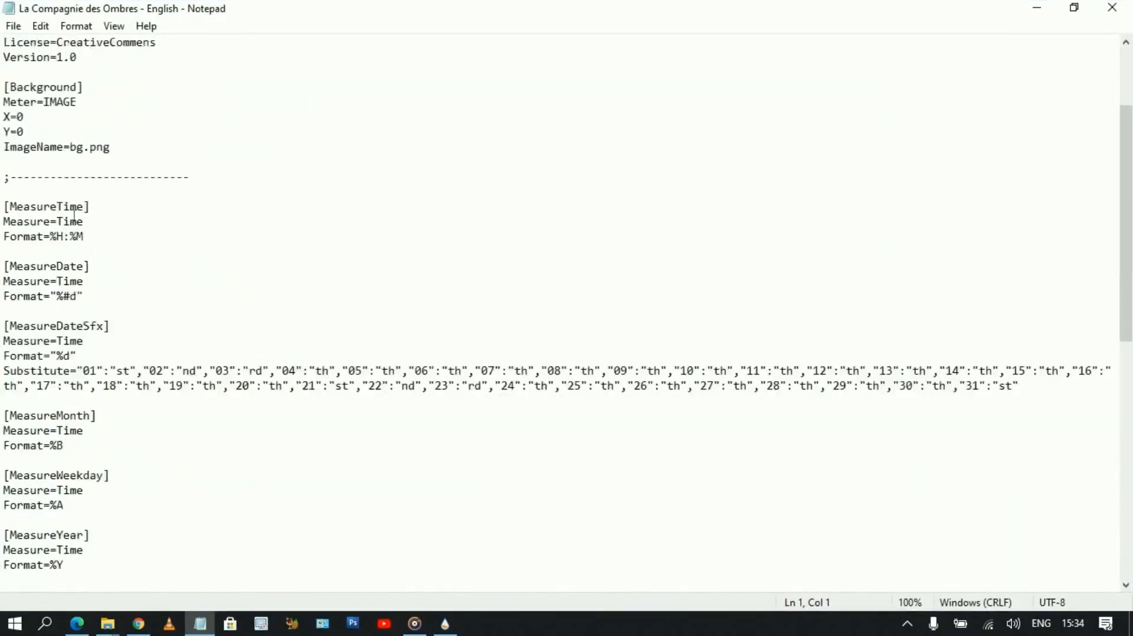
{"action": "scroll", "coordinate": [74, 218], "scroll_direction": "down", "scroll_amount": 10}
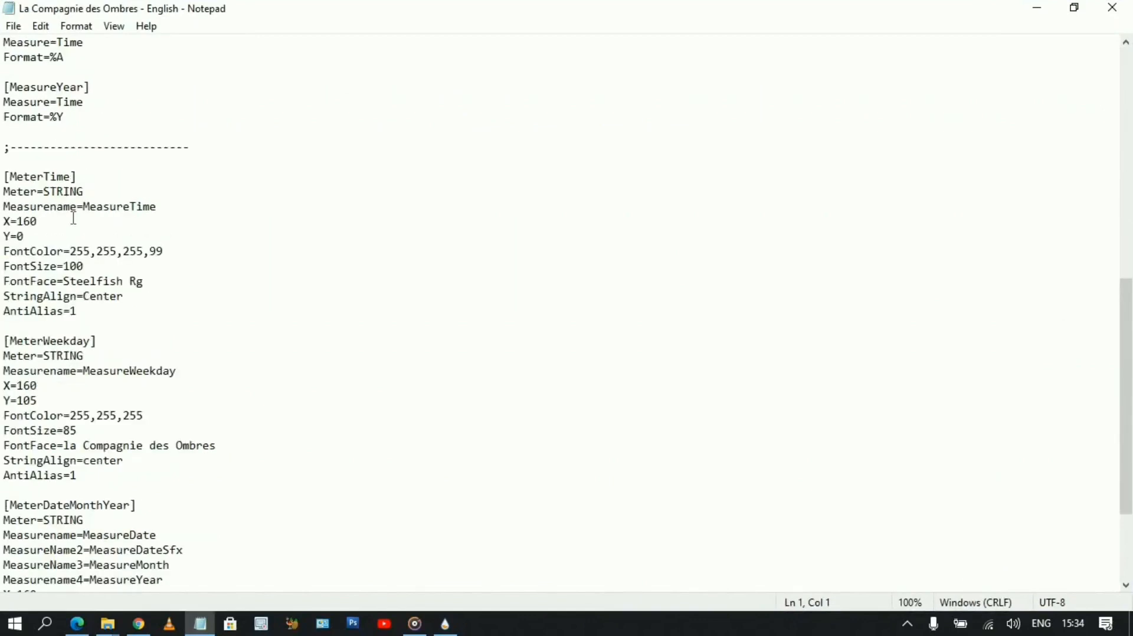
{"action": "scroll", "coordinate": [74, 219], "scroll_direction": "down", "scroll_amount": 1}
{"action": "left_click_drag", "start_coordinate": [72, 206], "coordinate": [167, 207]}
{"action": "type", "text": "68,235,210"}
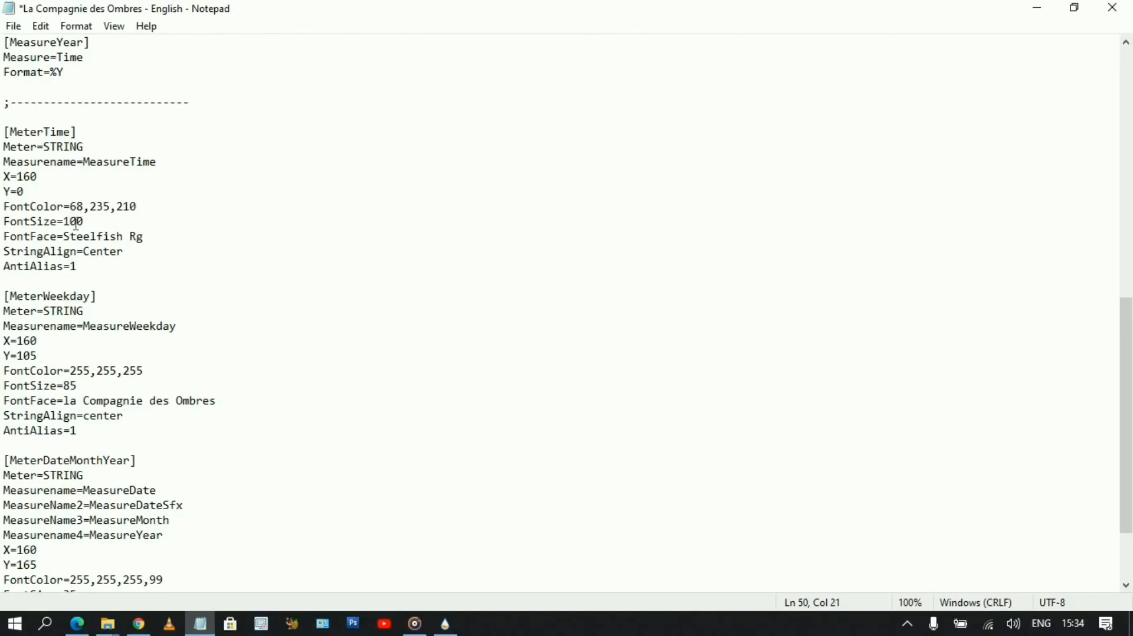
{"action": "left_click_drag", "start_coordinate": [64, 221], "coordinate": [113, 218]}
{"action": "type", "text": "70"}
Step: In the MeterWeekday section, set FontColor to 232,90,199 and FontSize to 65
{"action": "left_click_drag", "start_coordinate": [71, 370], "coordinate": [165, 369]}
{"action": "key", "text": "BackSpace"}
{"action": "type", "text": "232,90,199"}
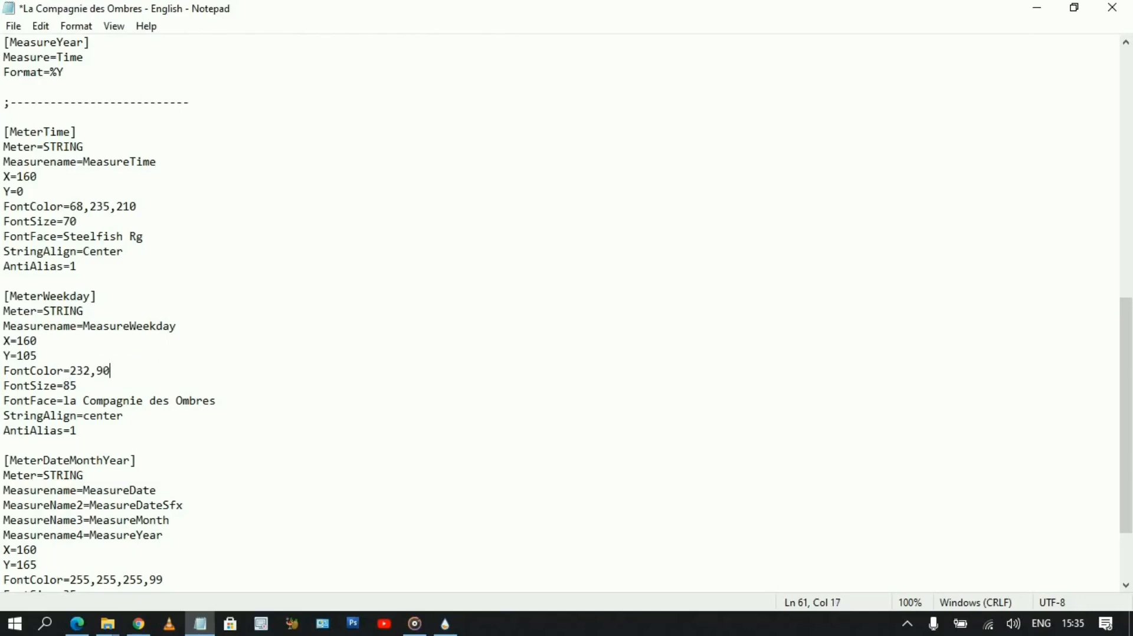
{"action": "left_click_drag", "start_coordinate": [85, 393], "coordinate": [67, 387]}
{"action": "type", "text": "65"}
Step: Save the edited clock configuration file, close it, and refresh the clock skin on the desktop
{"action": "left_click", "coordinate": [13, 27]}
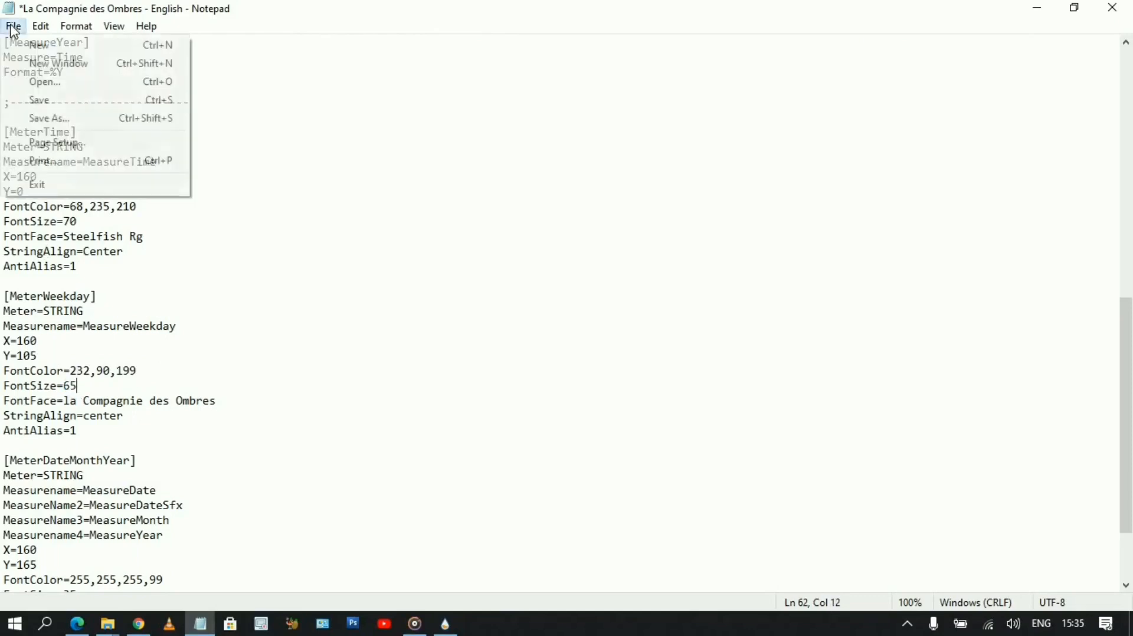
{"action": "left_click", "coordinate": [41, 101]}
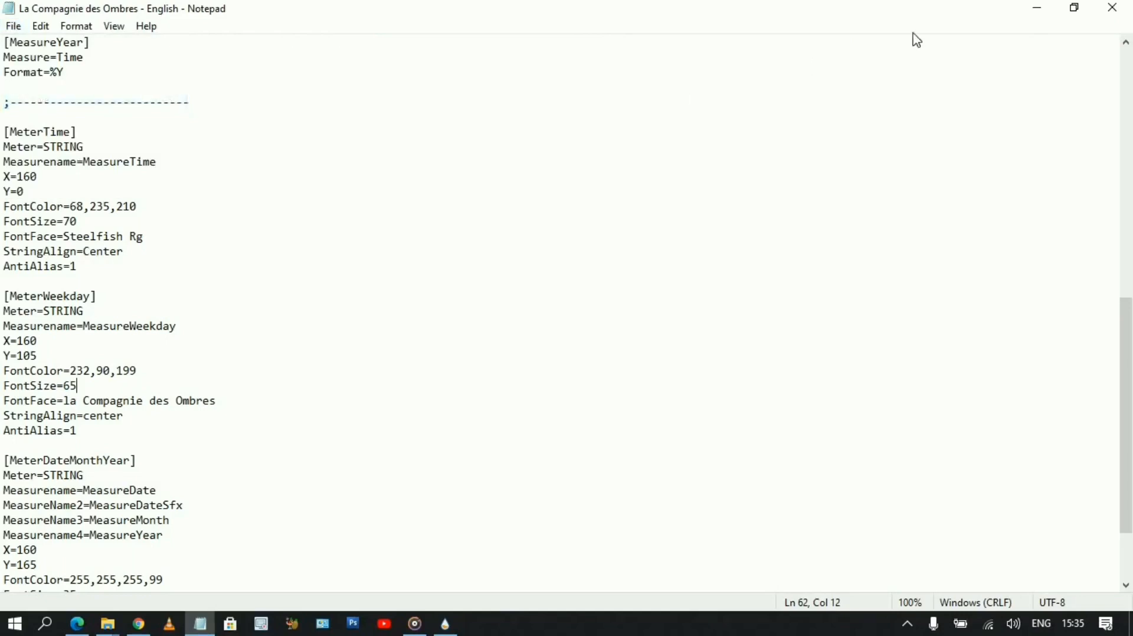
{"action": "left_click", "coordinate": [1099, 15]}
{"action": "right_click", "coordinate": [990, 133]}
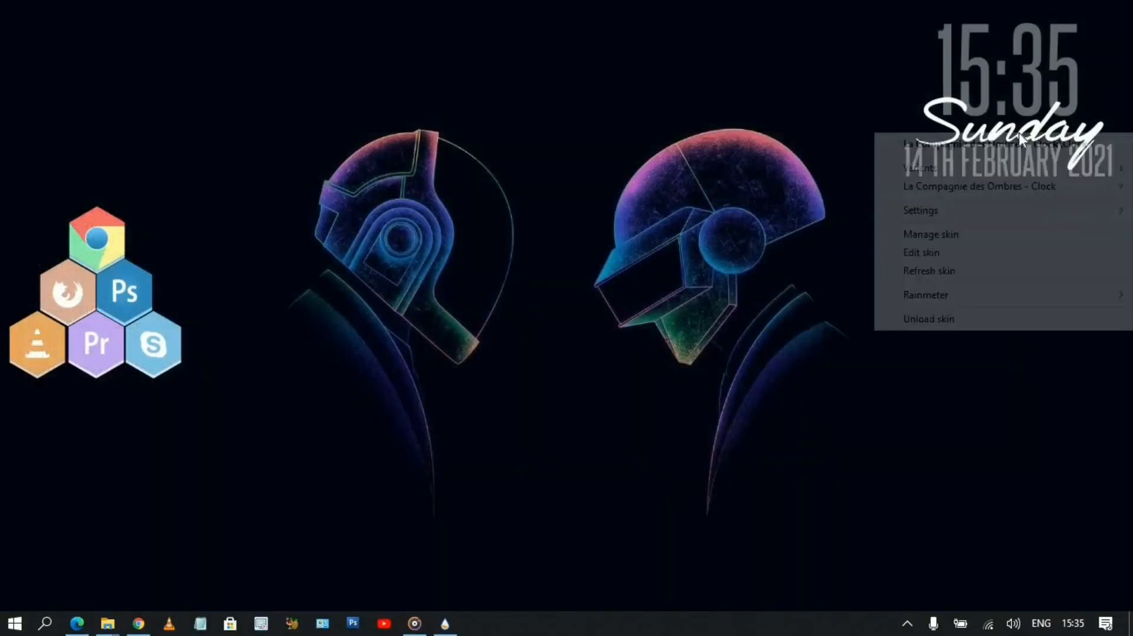
{"action": "left_click", "coordinate": [928, 275]}
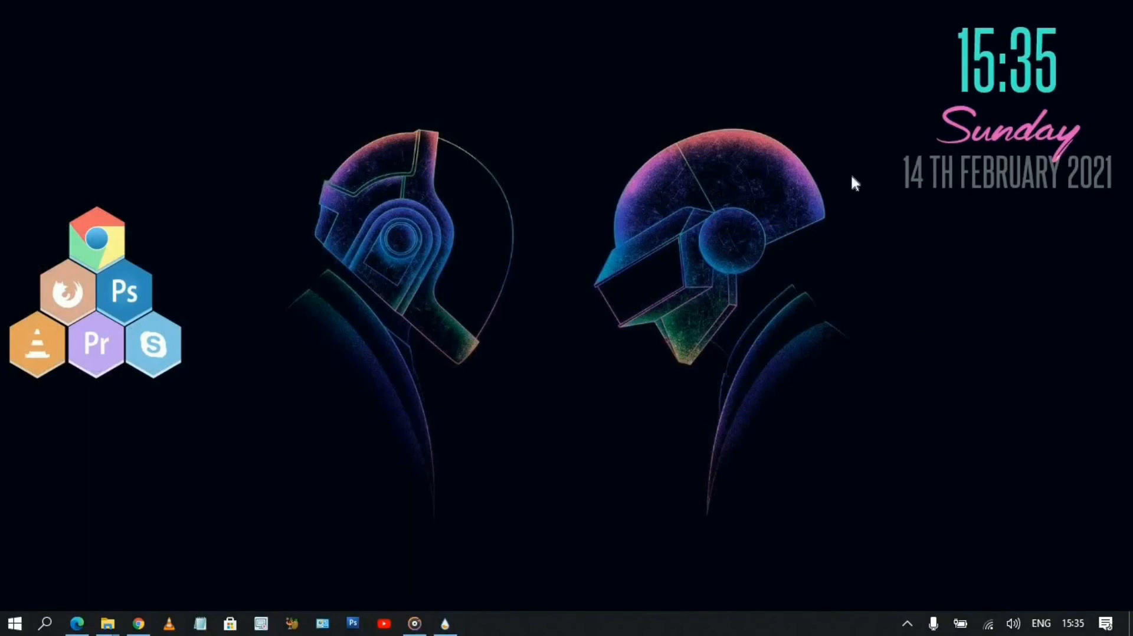
Step: Bring back the Manage Rainmeter window and load visualizer.ini from the monstercat-visualizer skin folder
{"action": "left_click", "coordinate": [444, 624]}
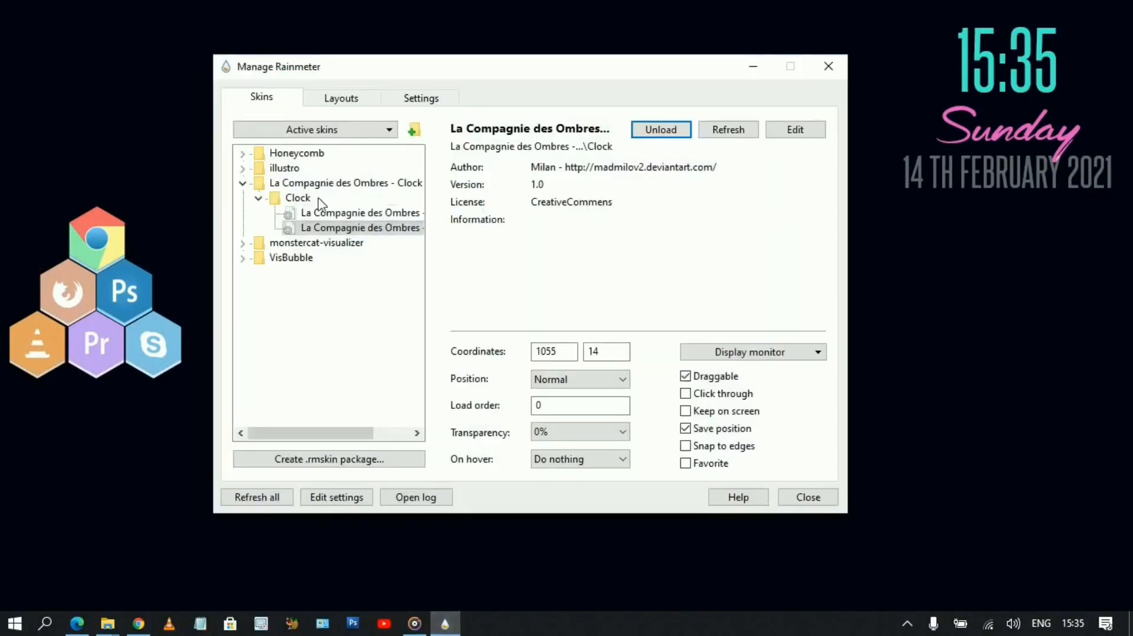
{"action": "left_click", "coordinate": [242, 185]}
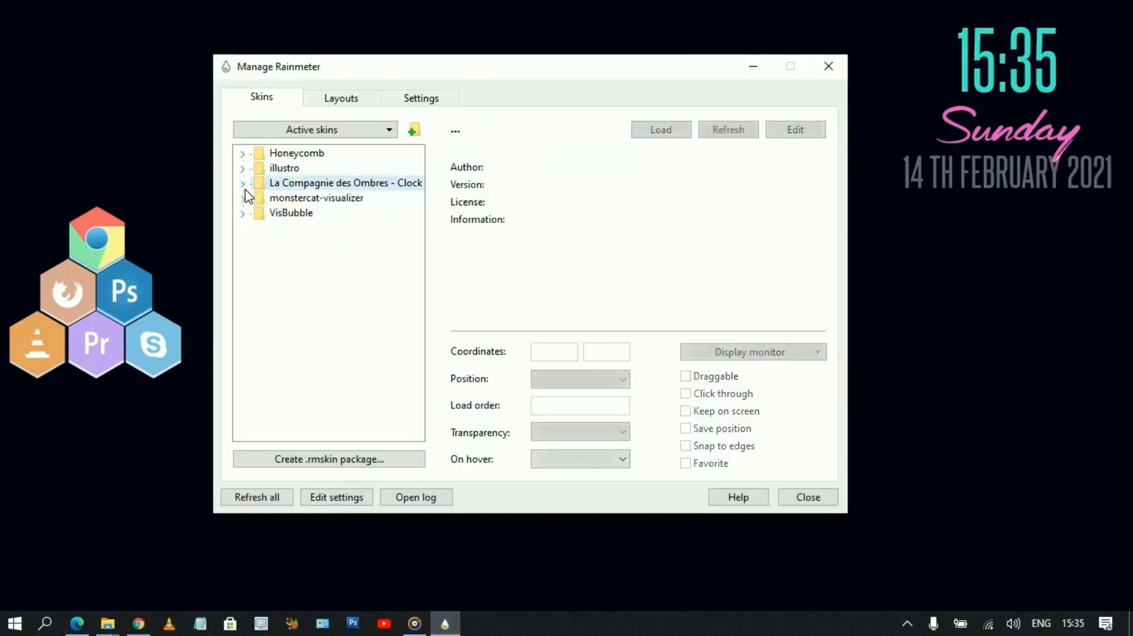
{"action": "left_click", "coordinate": [243, 198]}
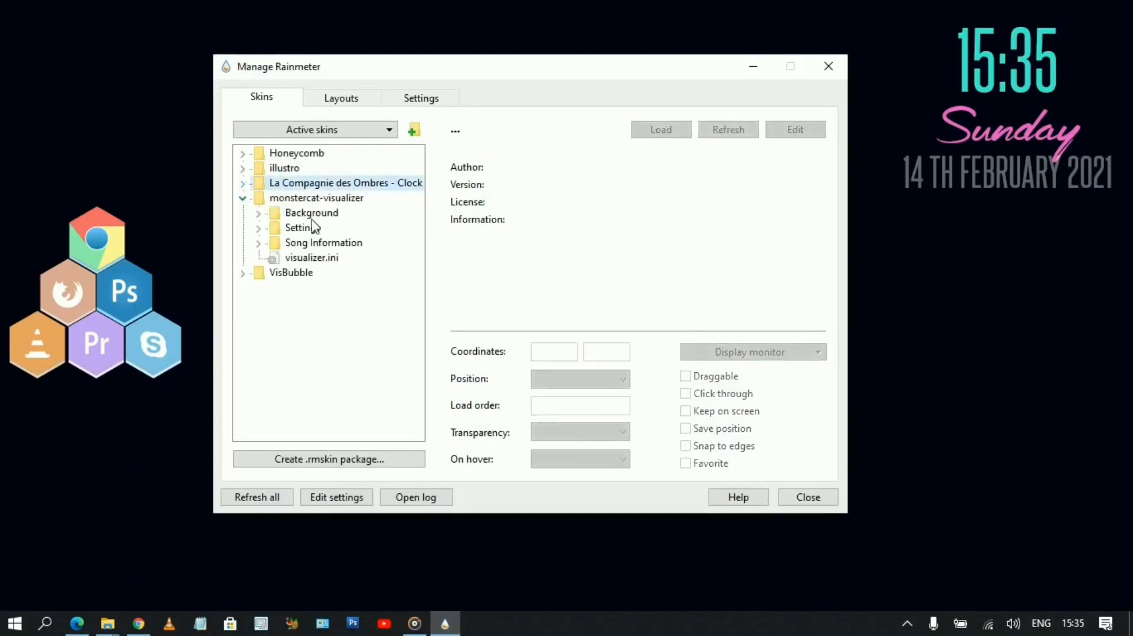
{"action": "left_click", "coordinate": [304, 258]}
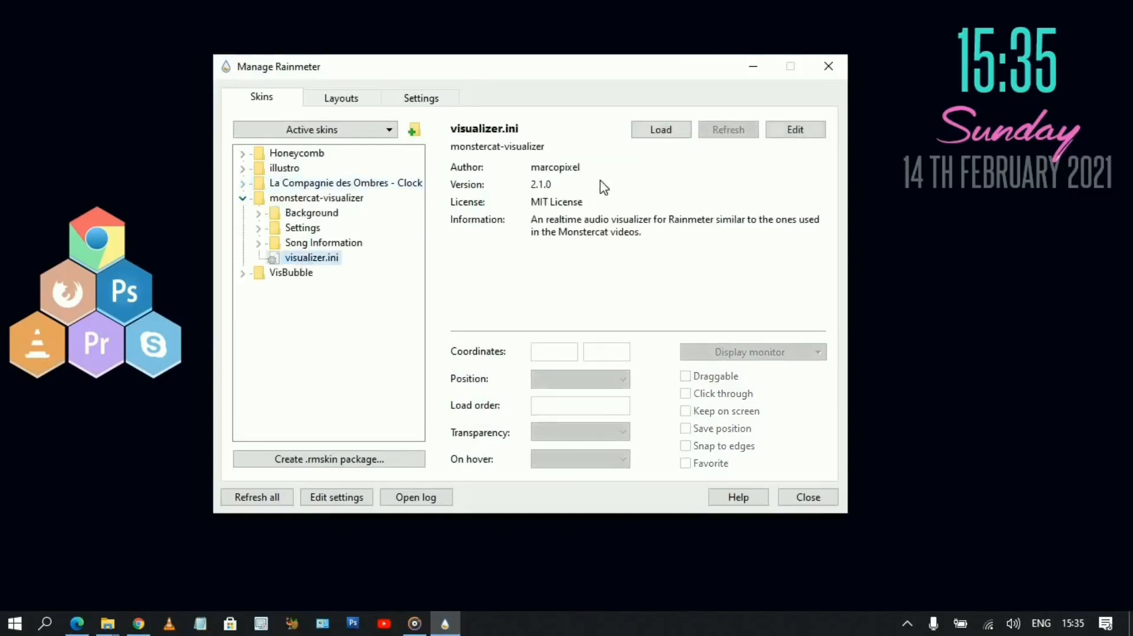
{"action": "left_click", "coordinate": [665, 132]}
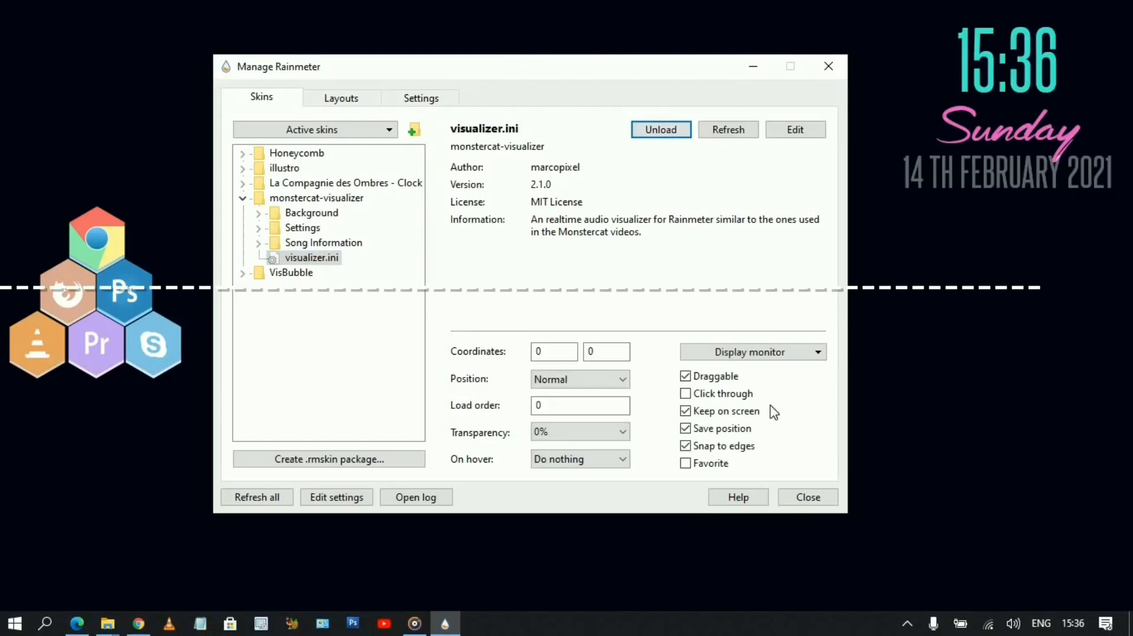
Step: Move the visualizer skin to the lower part of the desktop, just above the taskbar, and minimize the Manage Rainmeter window
{"action": "left_click", "coordinate": [553, 79]}
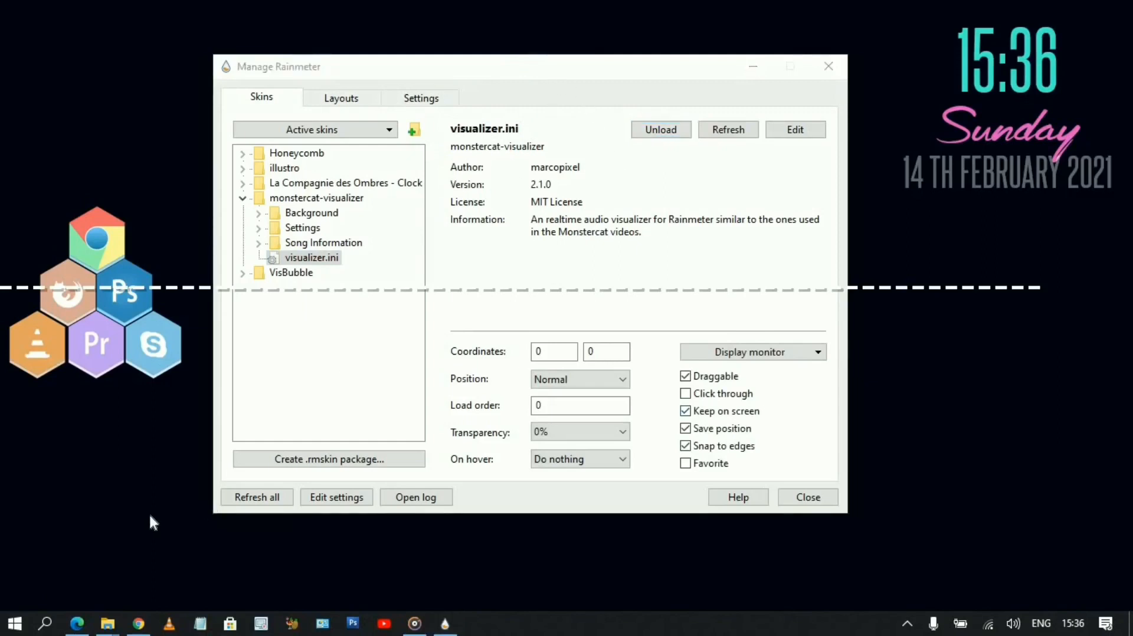
{"action": "left_click_drag", "start_coordinate": [494, 298], "coordinate": [582, 563]}
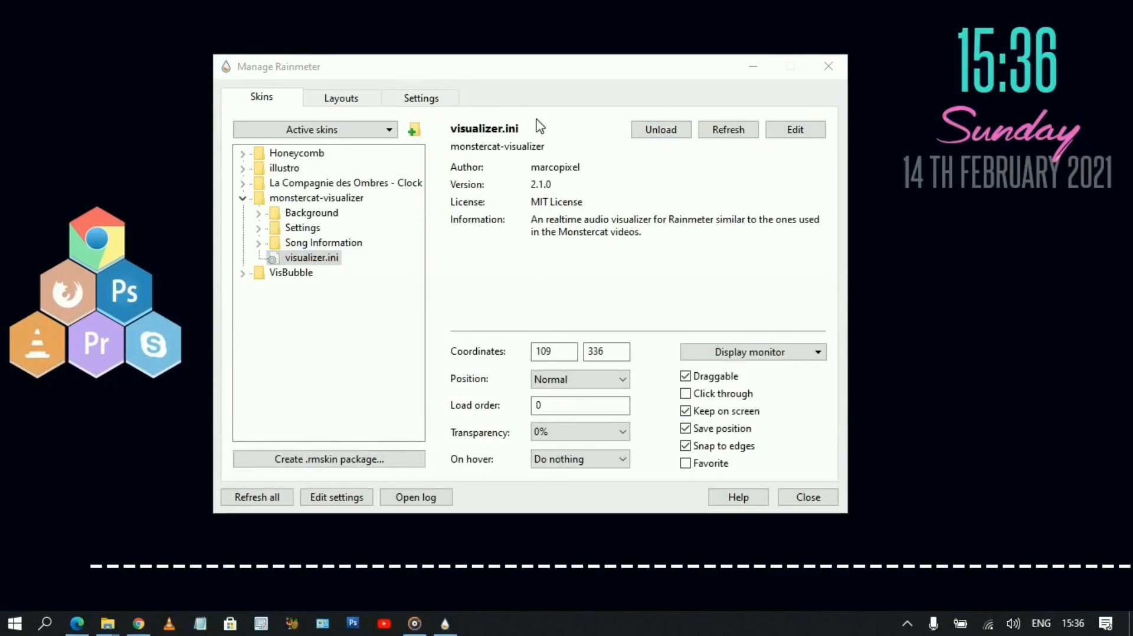
{"action": "left_click", "coordinate": [543, 56]}
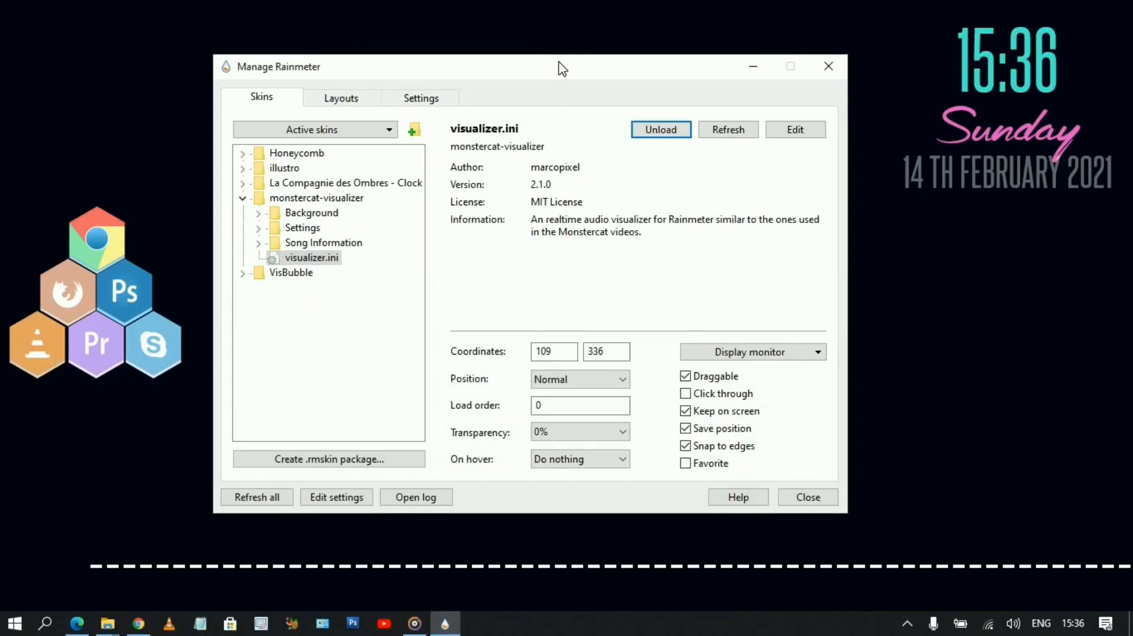
{"action": "left_click_drag", "start_coordinate": [561, 68], "coordinate": [533, 71]}
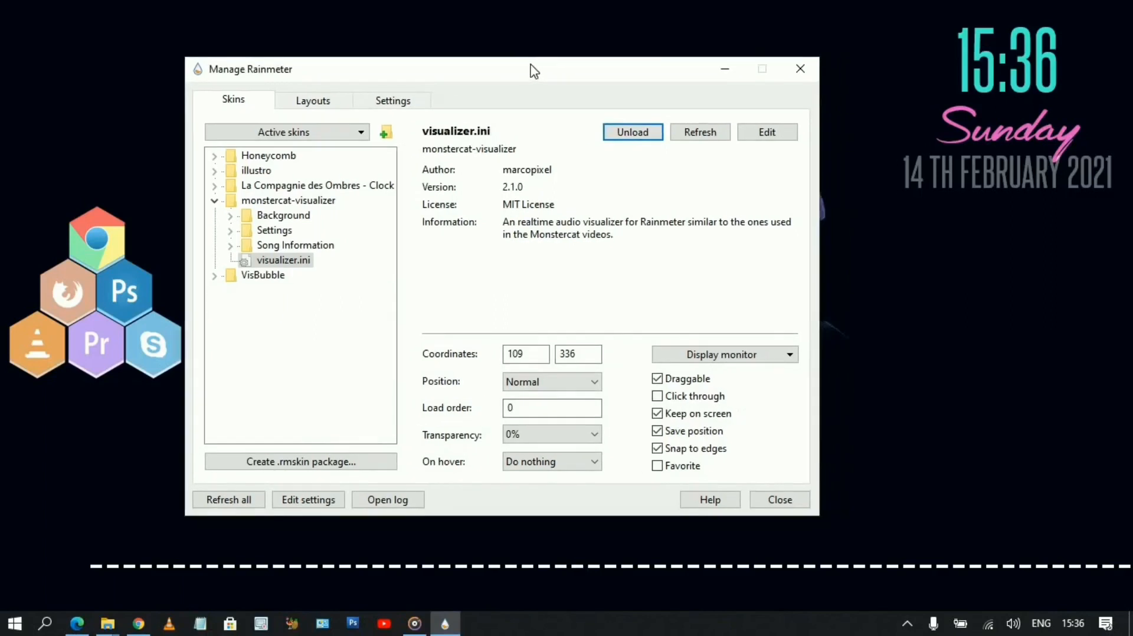
{"action": "left_click", "coordinate": [724, 68]}
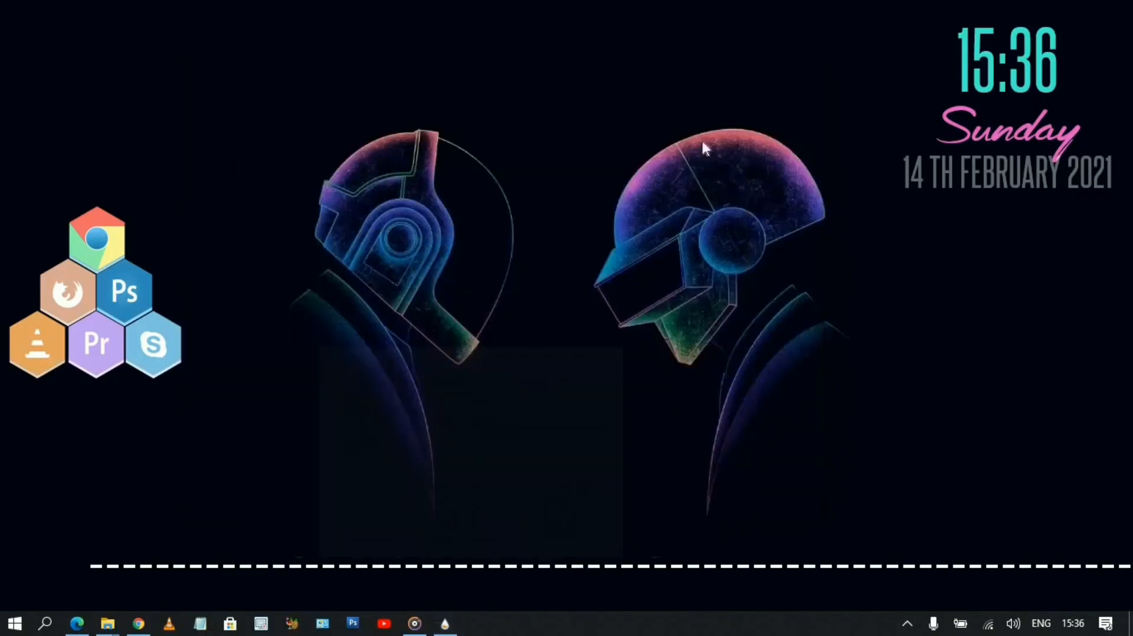
Step: In the visualizer's settings, set Visualizer scale to 0.23, Song Info scale to 0.48, Visualizer height to 31px and Rotation angle to 32°
{"action": "right_click", "coordinate": [536, 565]}
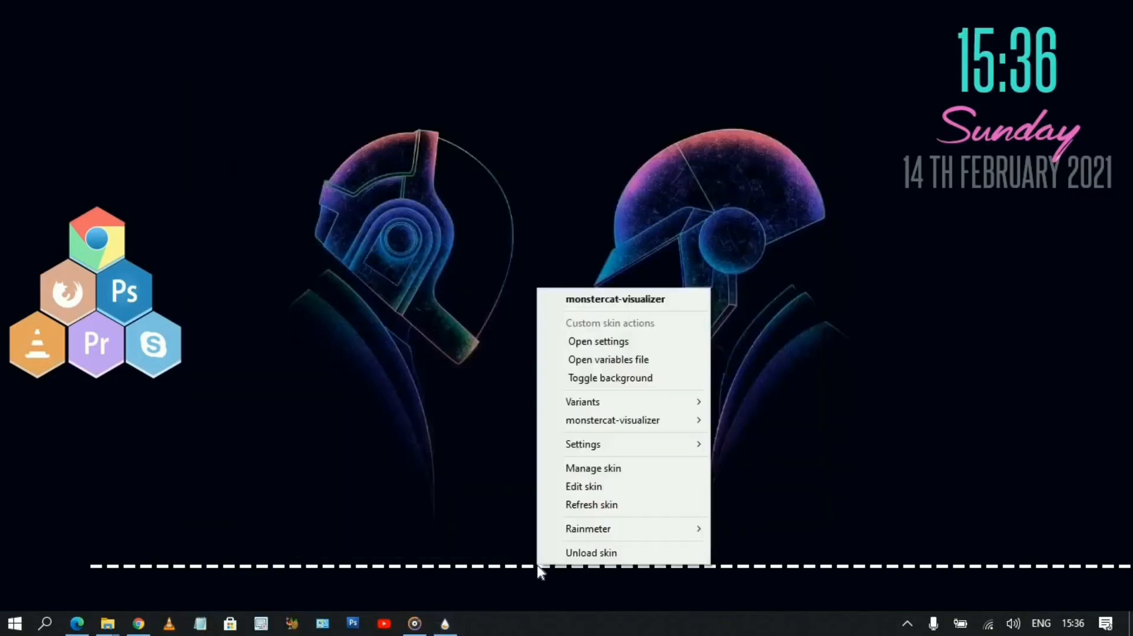
{"action": "left_click", "coordinate": [608, 341]}
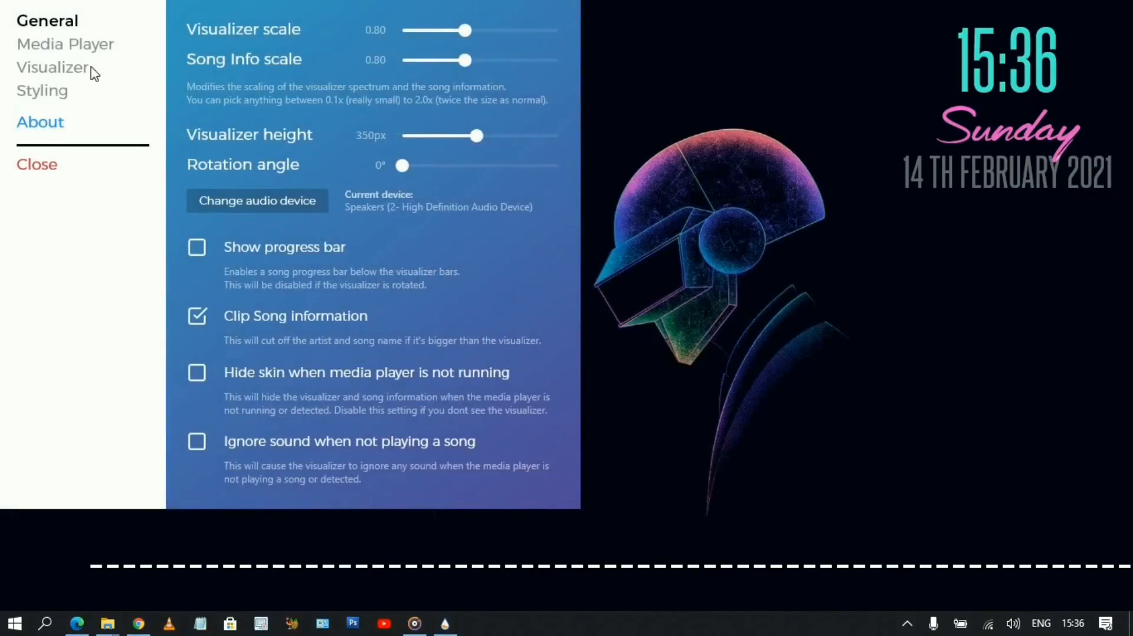
{"action": "left_click_drag", "start_coordinate": [464, 31], "coordinate": [440, 69]}
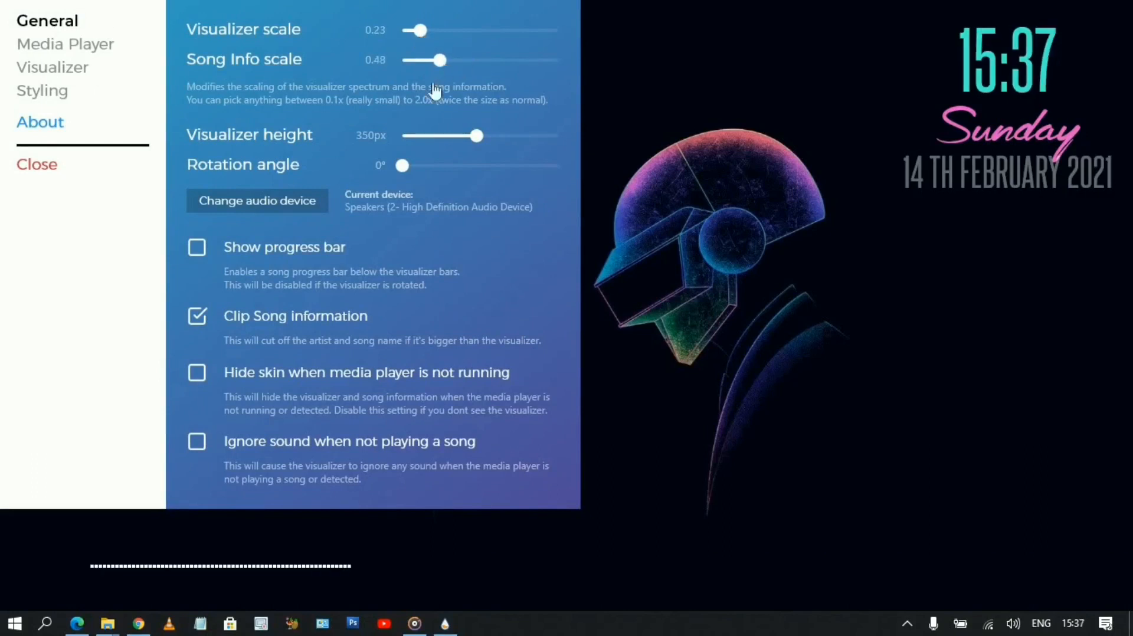
{"action": "left_click_drag", "start_coordinate": [478, 145], "coordinate": [416, 167]}
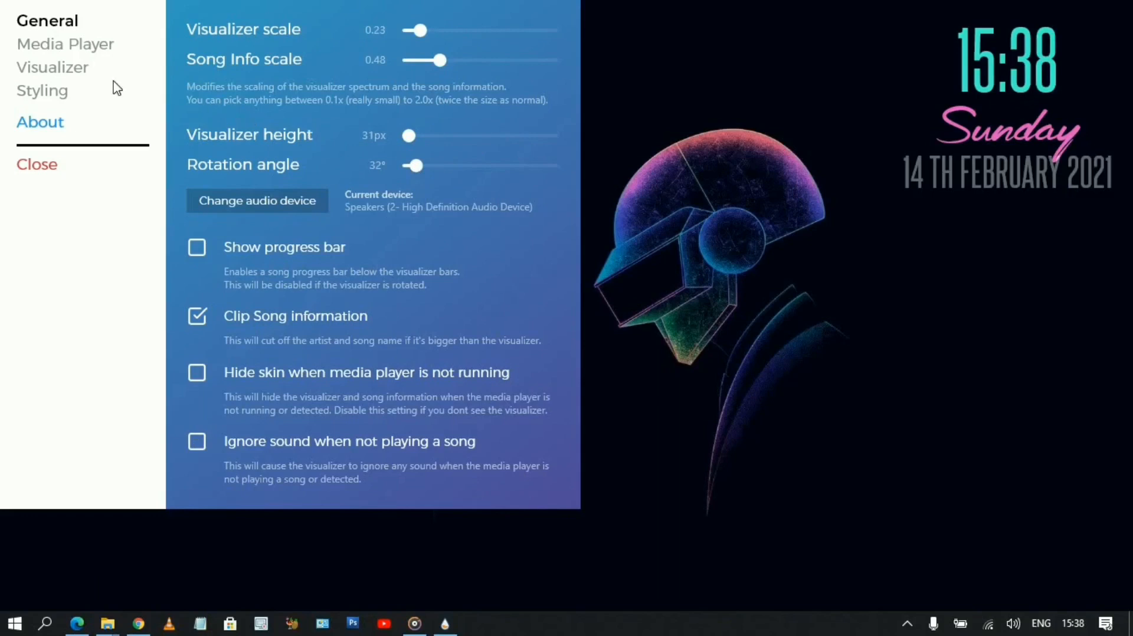
Step: Set the visualizer's bar width to 14px, gap to 6px, count to 28 and sensitivity to 36db, choose light blue styling and close the settings
{"action": "left_click", "coordinate": [59, 73]}
{"action": "left_click_drag", "start_coordinate": [435, 30], "coordinate": [461, 126]}
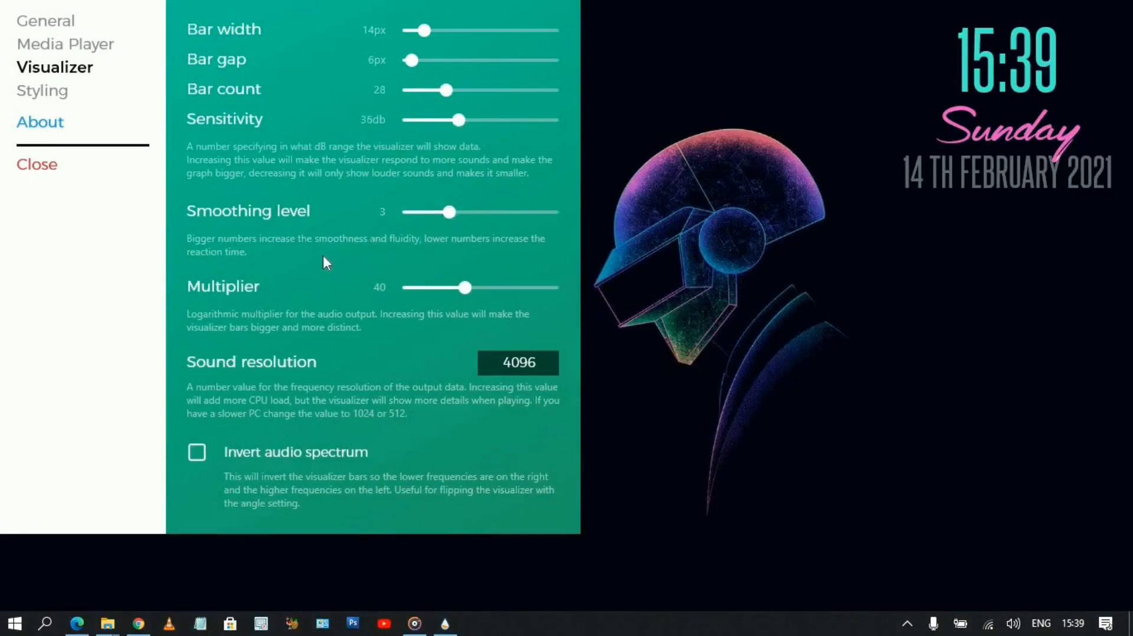
{"action": "left_click", "coordinate": [38, 93]}
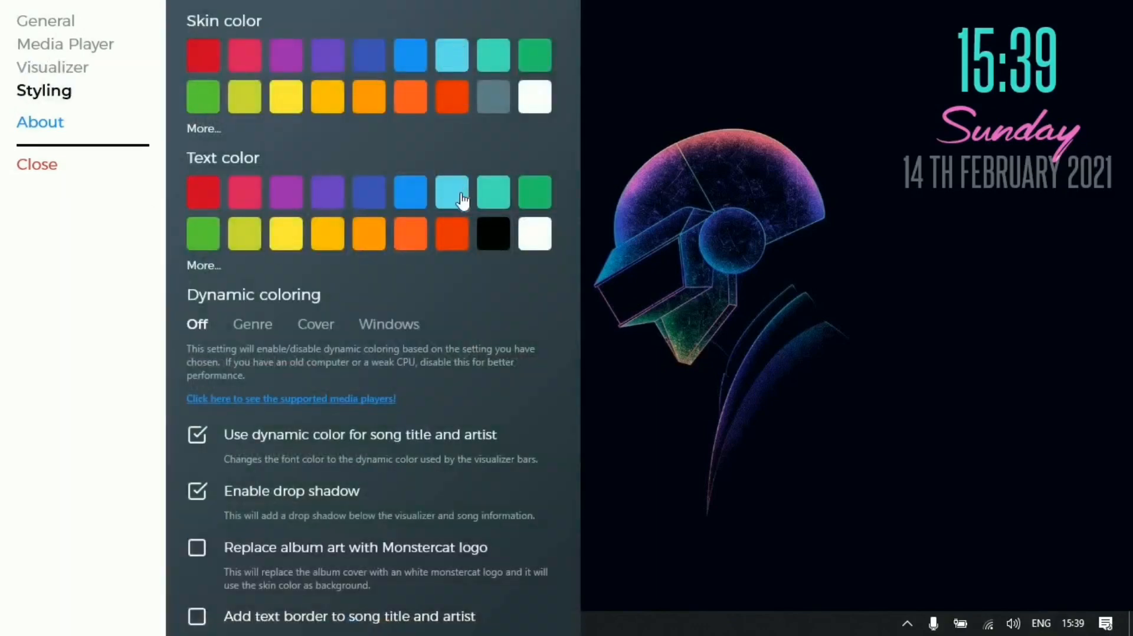
{"action": "left_click", "coordinate": [37, 164]}
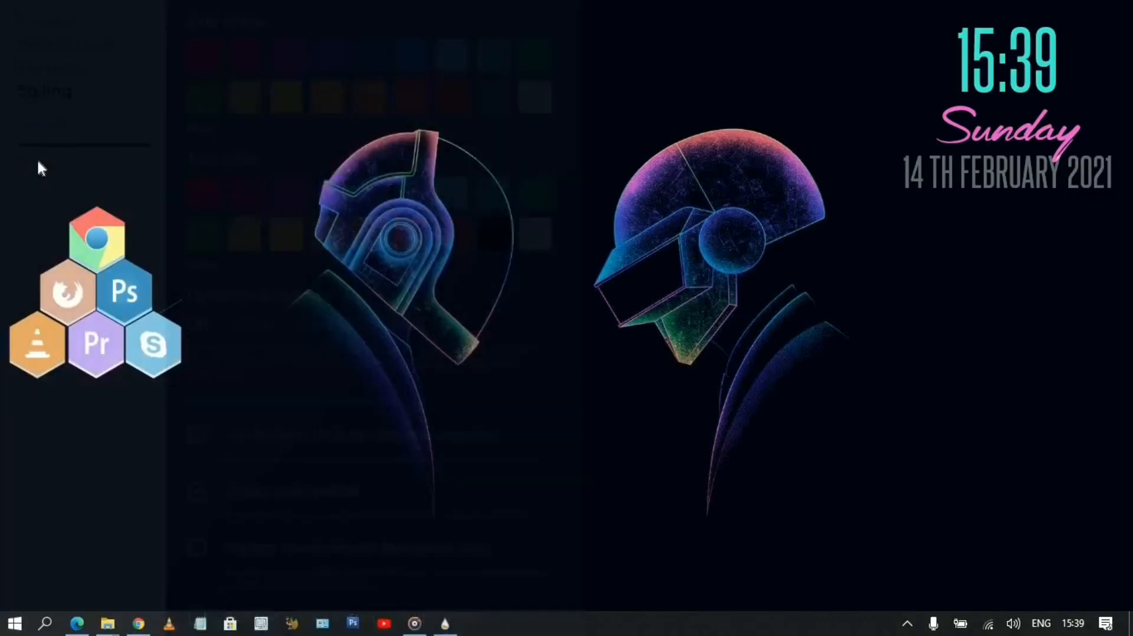
Step: Bring up Groove Music with a song playing, minimize it, and place the visualizer inside the right helmet's visor
{"action": "left_click", "coordinate": [420, 614]}
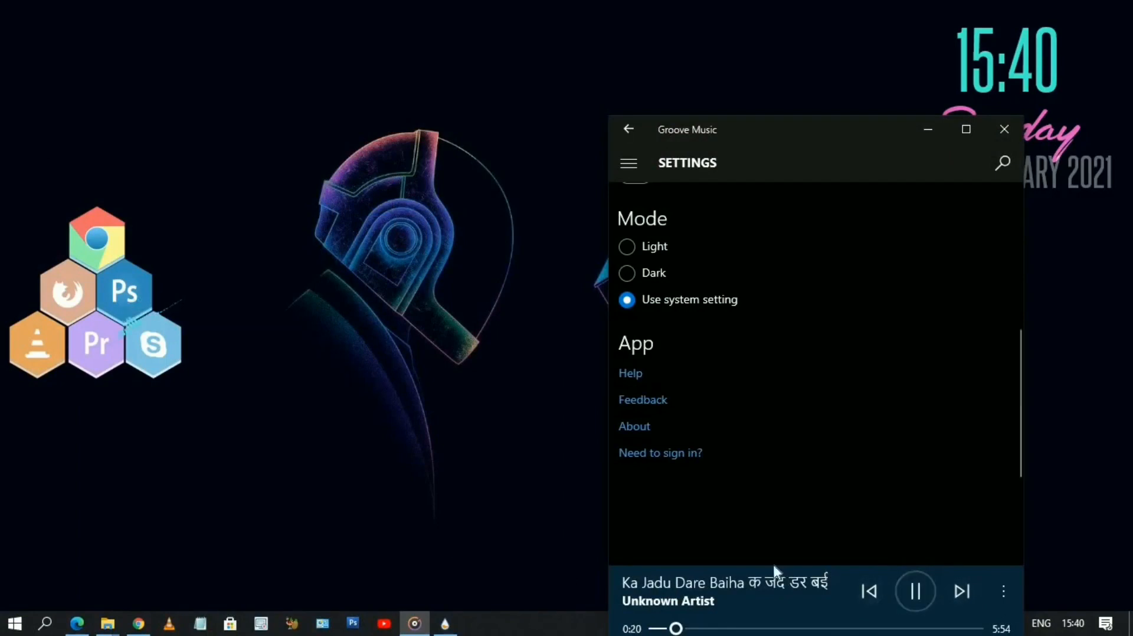
{"action": "left_click", "coordinate": [929, 130]}
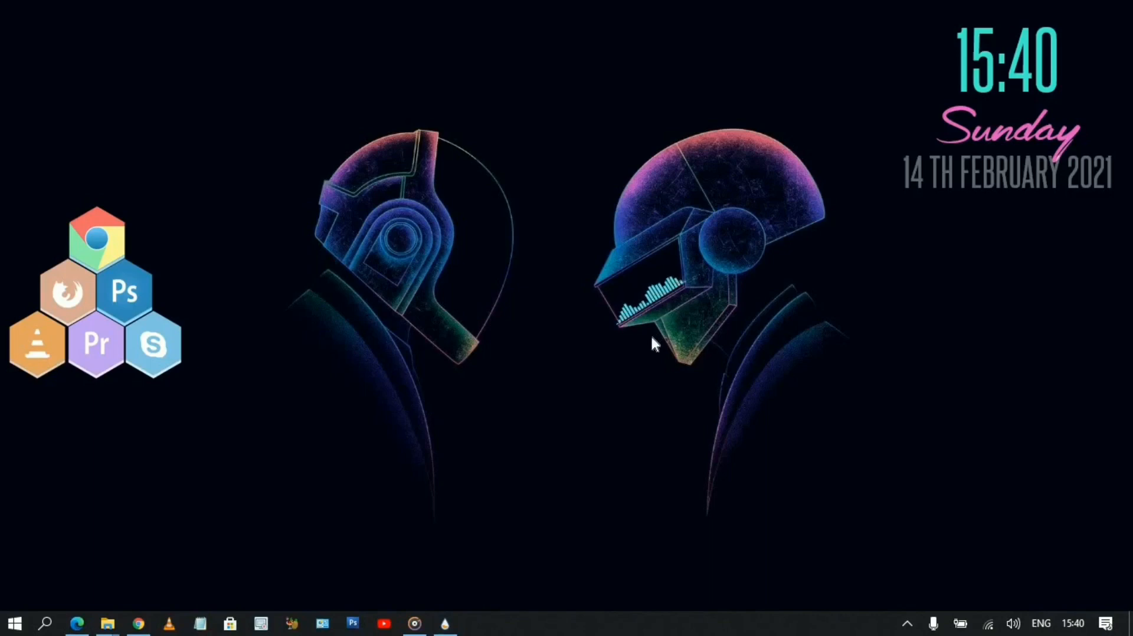
Step: Turn on automatic hiding of the taskbar in desktop mode and close the Settings window
{"action": "right_click", "coordinate": [610, 624]}
{"action": "left_click", "coordinate": [661, 615]}
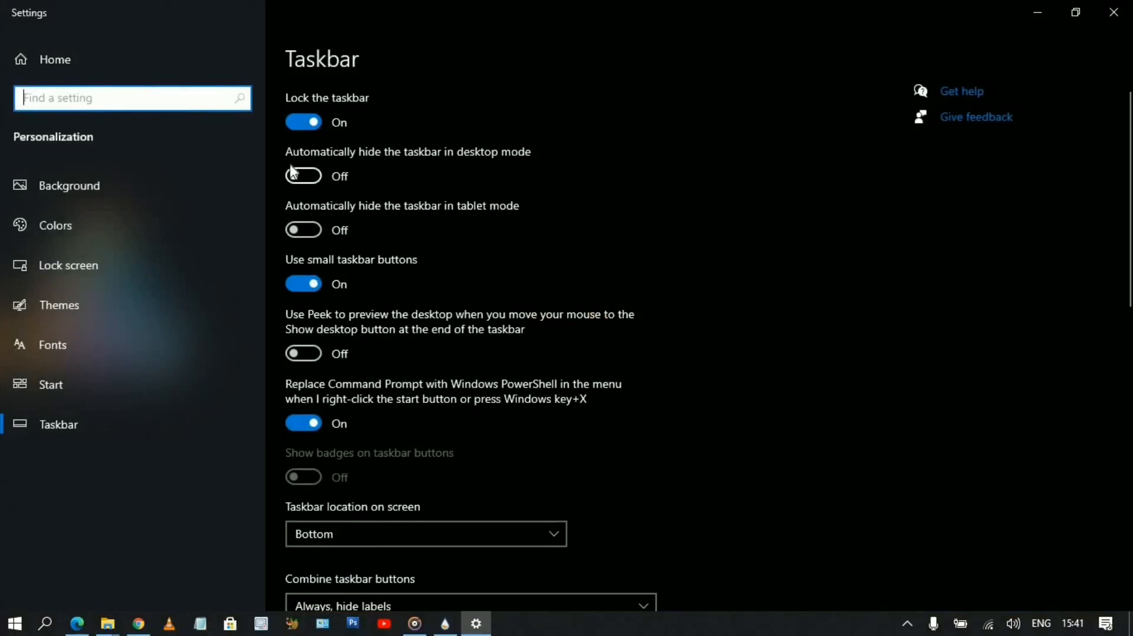
{"action": "left_click", "coordinate": [292, 171]}
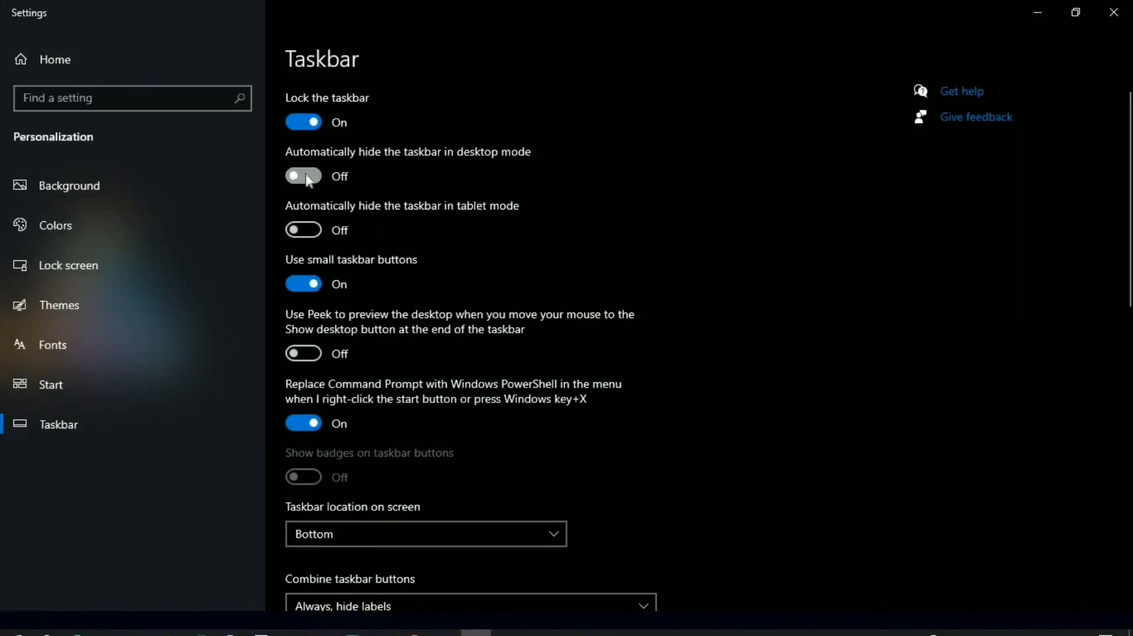
{"action": "left_click", "coordinate": [1106, 19]}
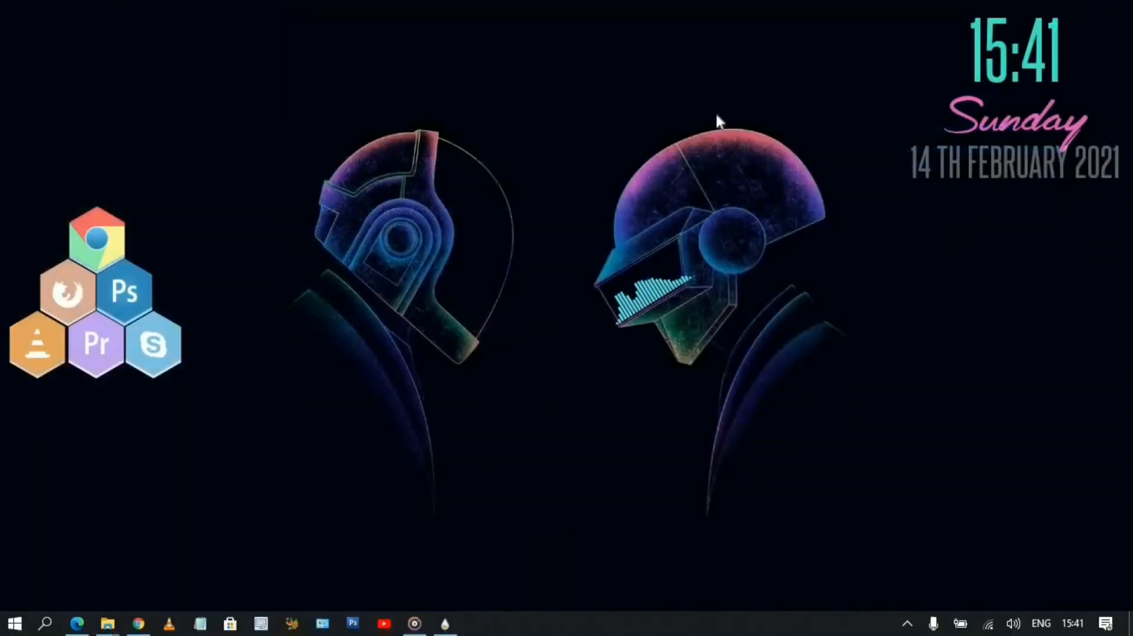